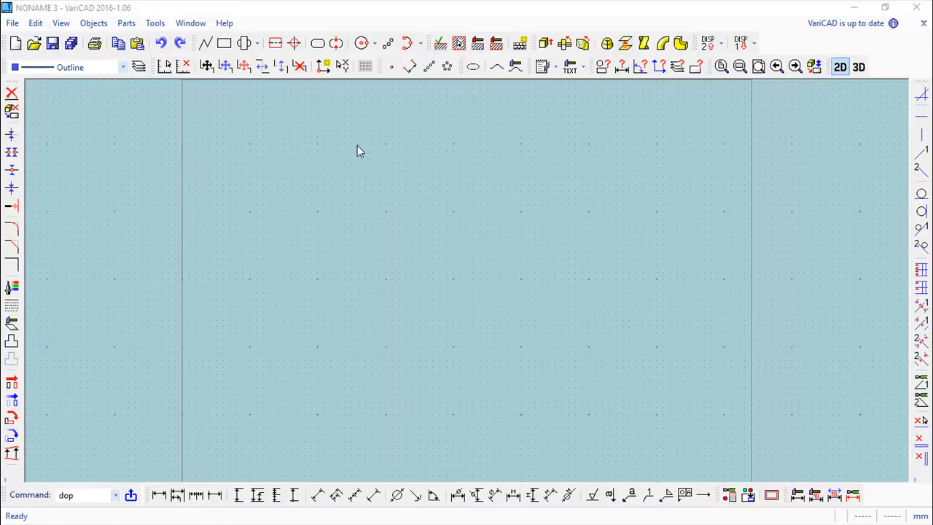
Step: Draw a rectangle about 92 mm wide and 71 mm high near the middle of the sheet
left_click(224, 43)
left_click(362, 231)
left_click(488, 327)
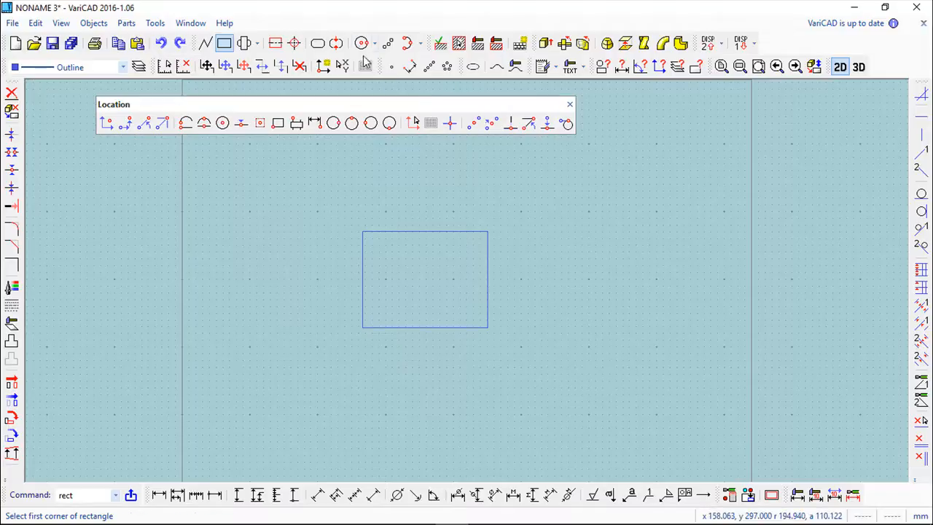
Step: Draw a circle to the right of the rectangle, nearly touching it, by its center and a point on its circumference
type("ccp")
key("Return")
left_click(565, 264)
left_click(594, 318)
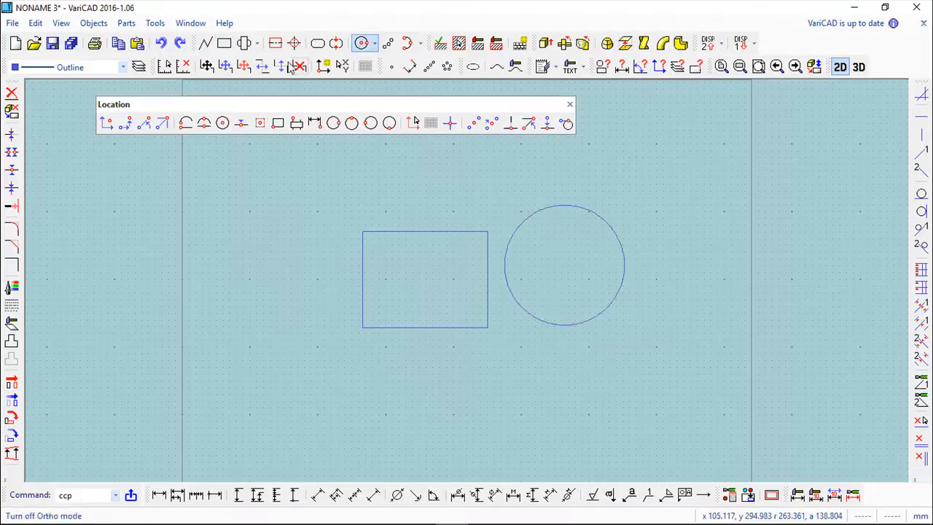
Step: Draw an open two-segment line to the left of the rectangle, forming a V shape that opens toward it
left_click(206, 45)
left_click(293, 180)
left_click(229, 294)
left_click(372, 366)
left_click(697, 104)
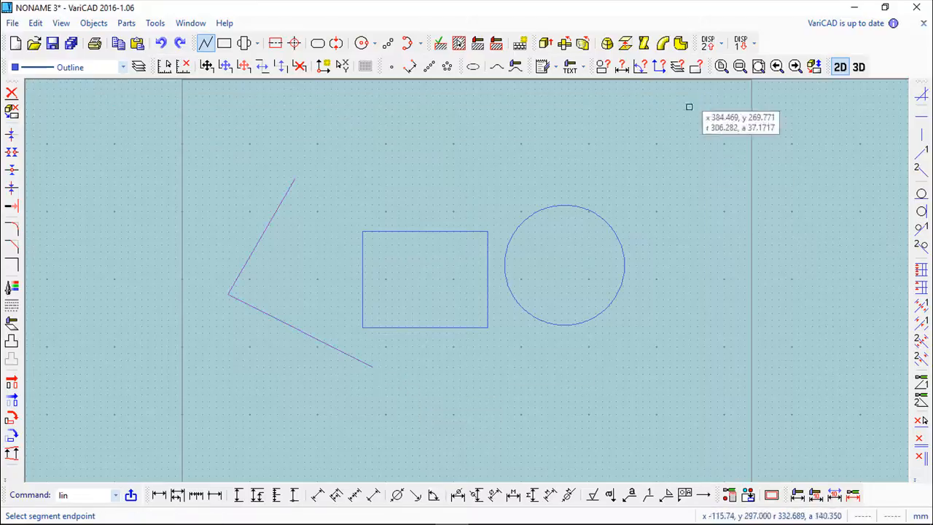
scroll(410, 184, "up", 2)
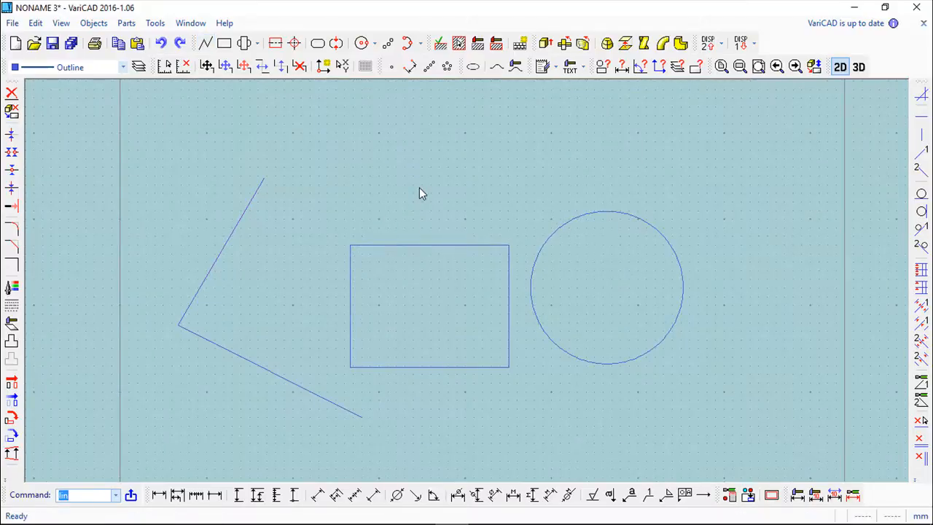
middle_click_drag(394, 186, 423, 154)
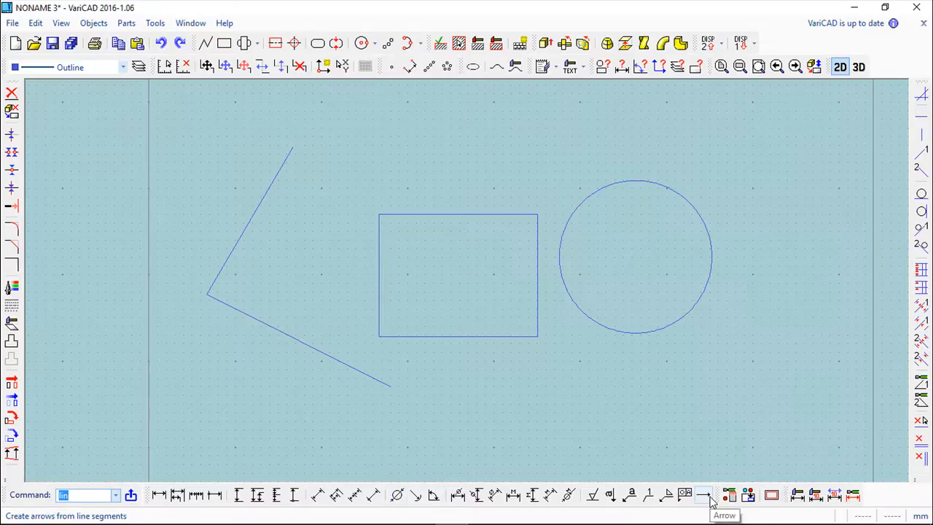
Step: Add a single horizontal dimension across the rectangle's top edge, placed above it
left_click(96, 26)
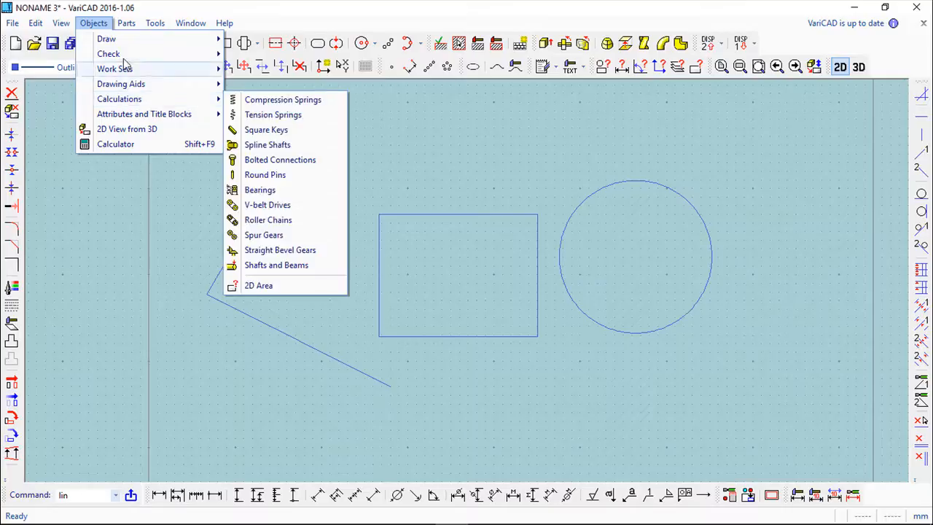
mouse_move(126, 41)
mouse_move(297, 135)
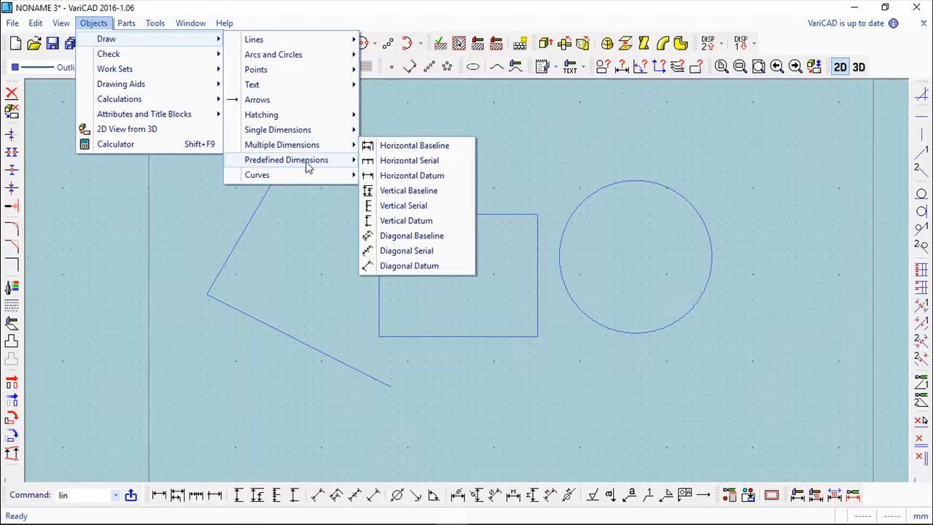
mouse_move(308, 167)
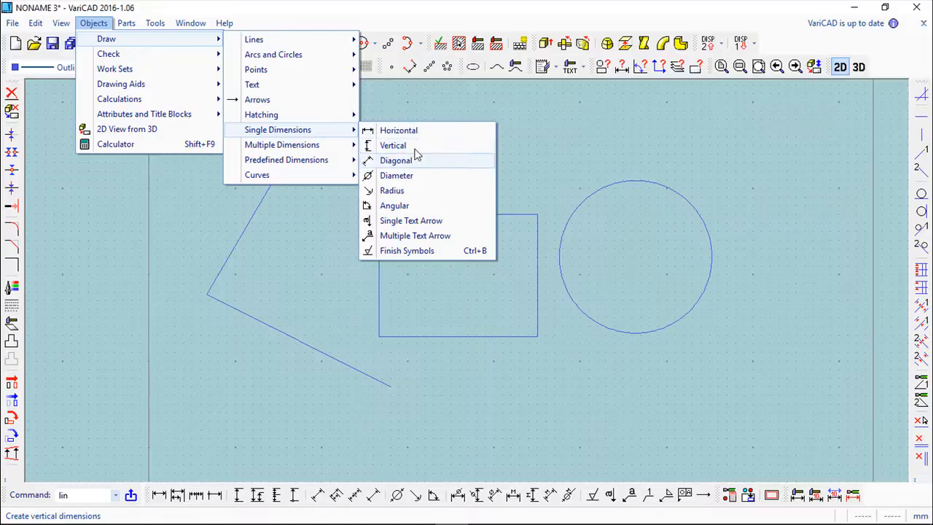
left_click(399, 131)
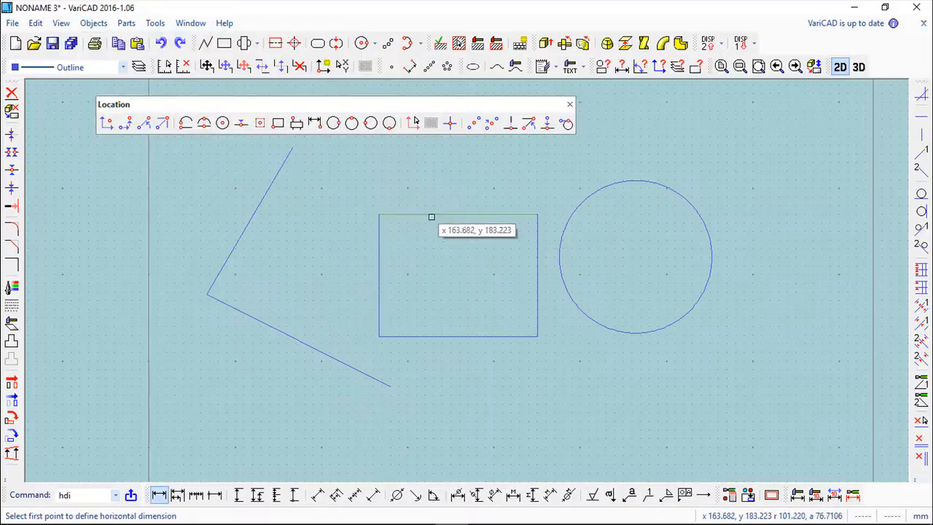
left_click(379, 215)
left_click(535, 215)
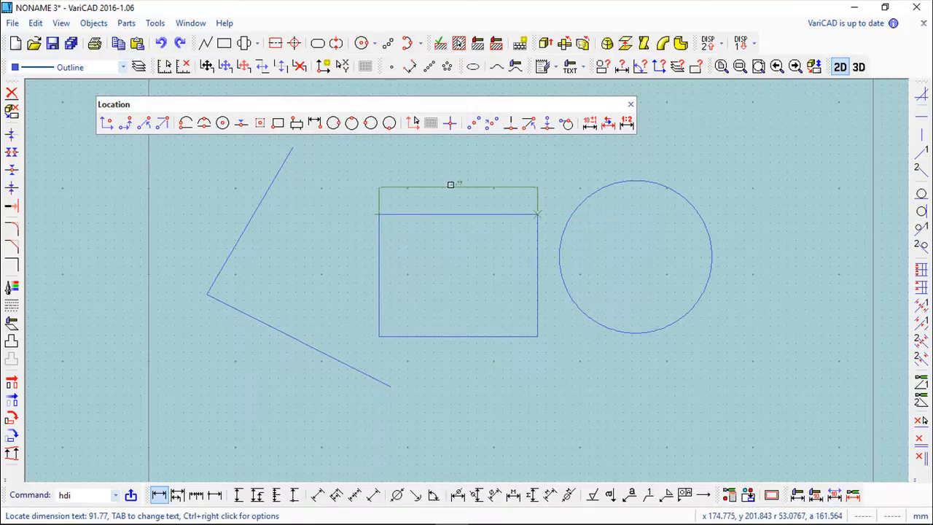
left_click(449, 186)
scroll(483, 219, "up", 2)
scroll(481, 220, "up", 1)
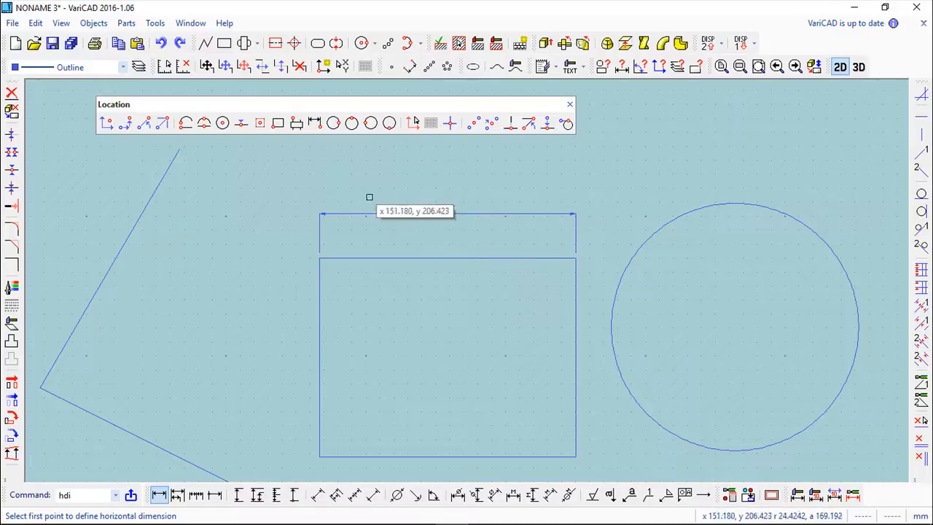
key("Escape")
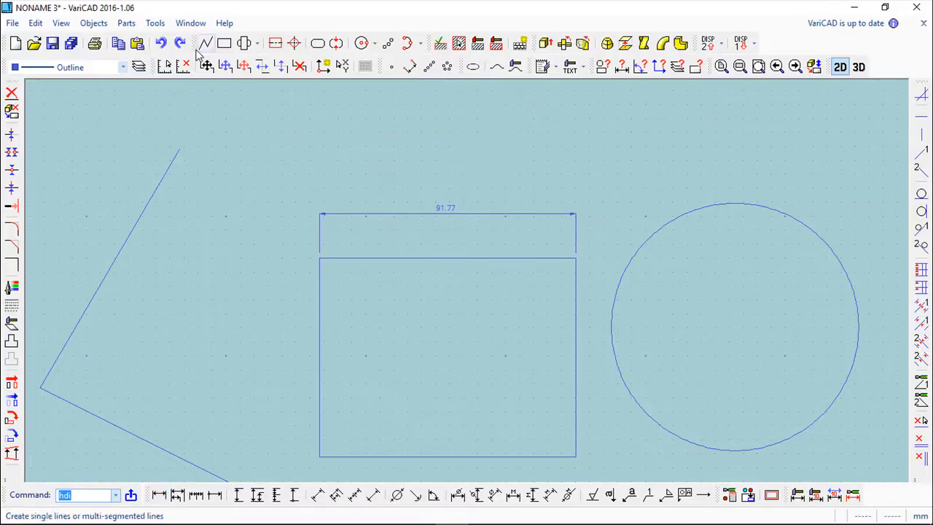
Step: Add a single vertical dimension along the rectangle's left edge, placed outside it
left_click(93, 23)
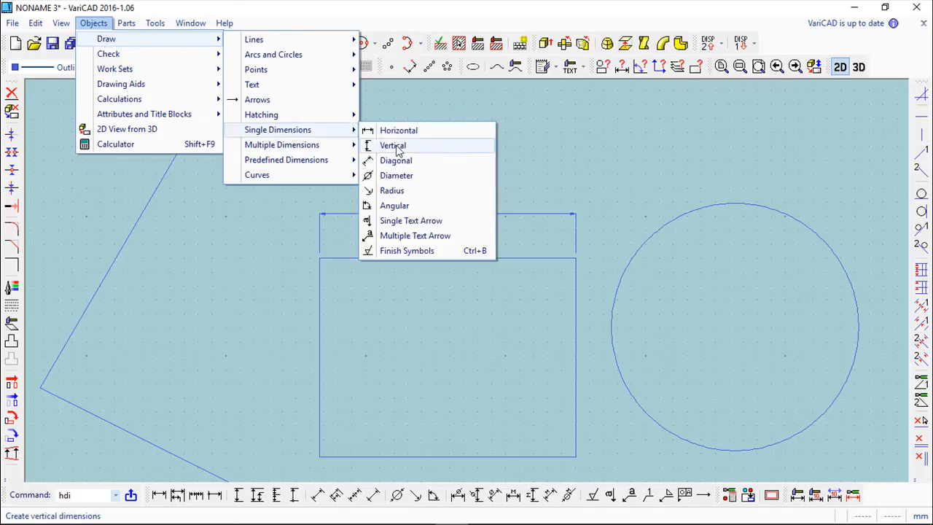
left_click(396, 145)
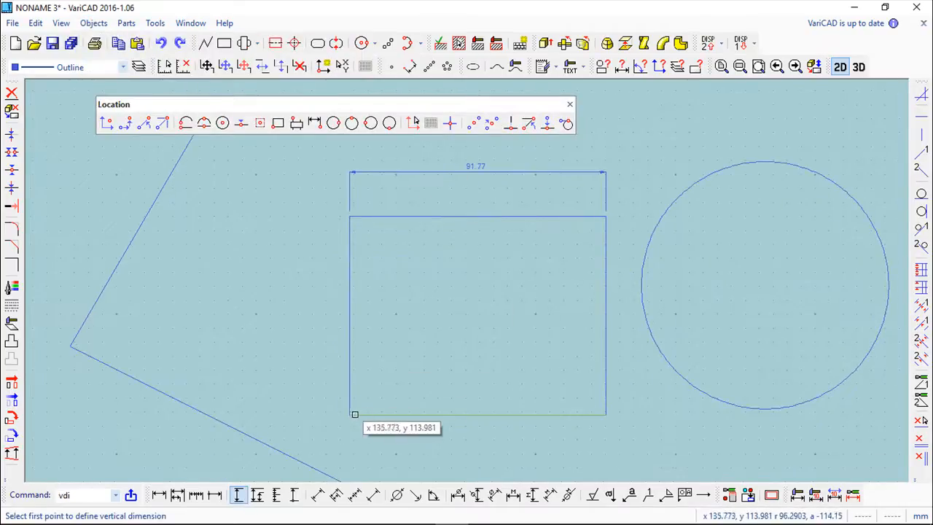
left_click(350, 415)
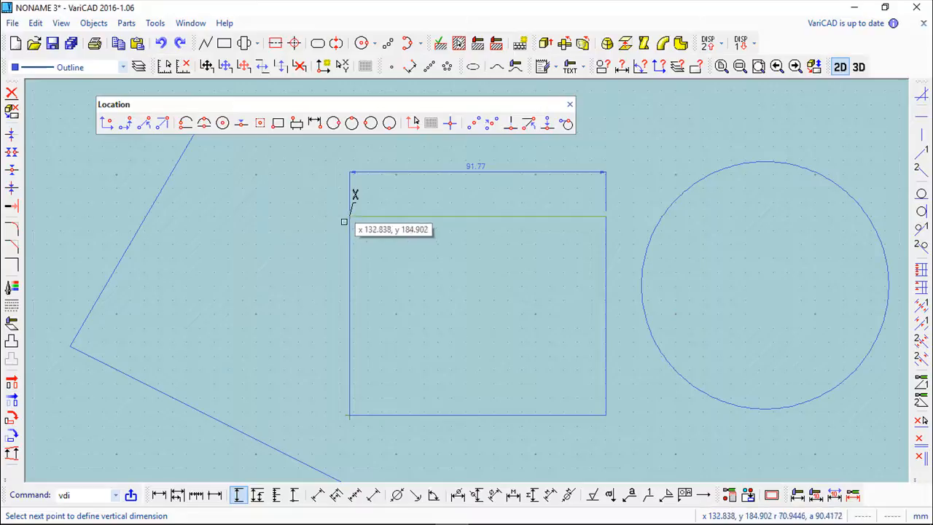
left_click(350, 216)
left_click(318, 328)
key("Escape")
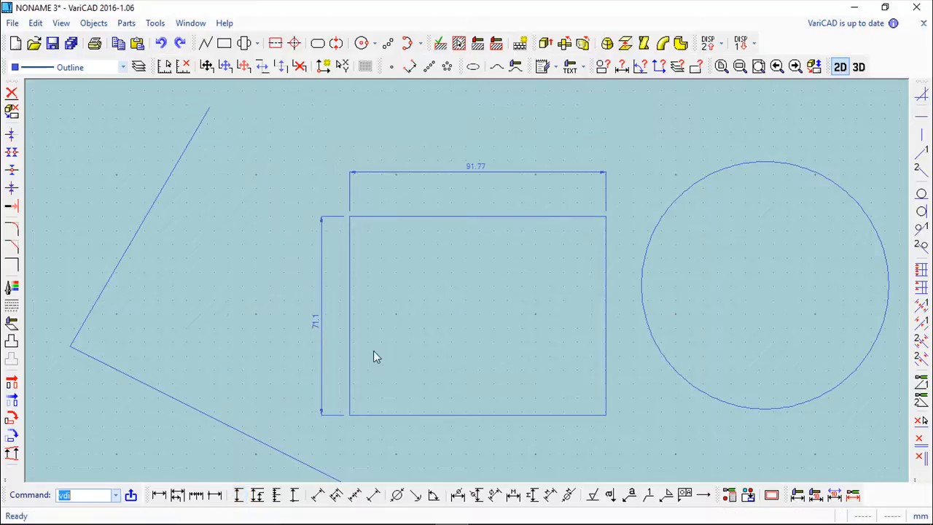
Step: Delete the horizontal and vertical dimensions from the rectangle
left_click(11, 93)
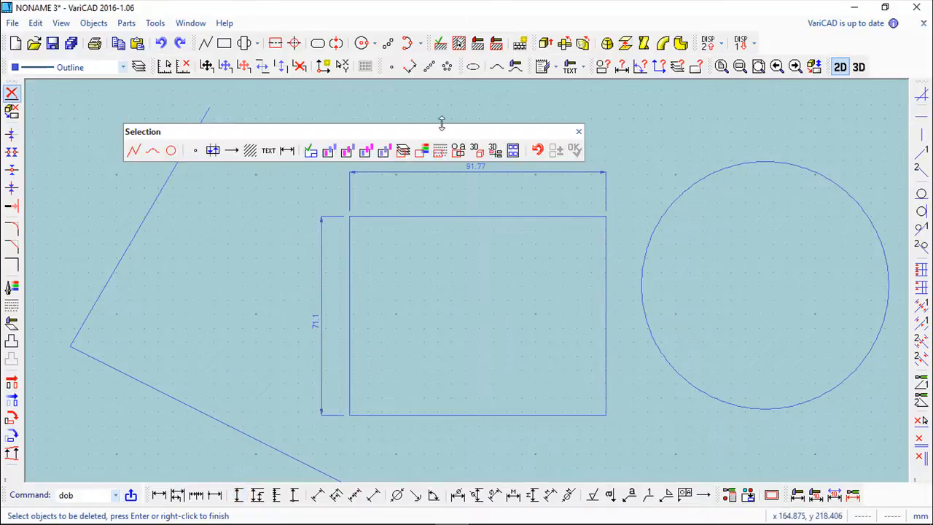
left_click(319, 268)
right_click(271, 271)
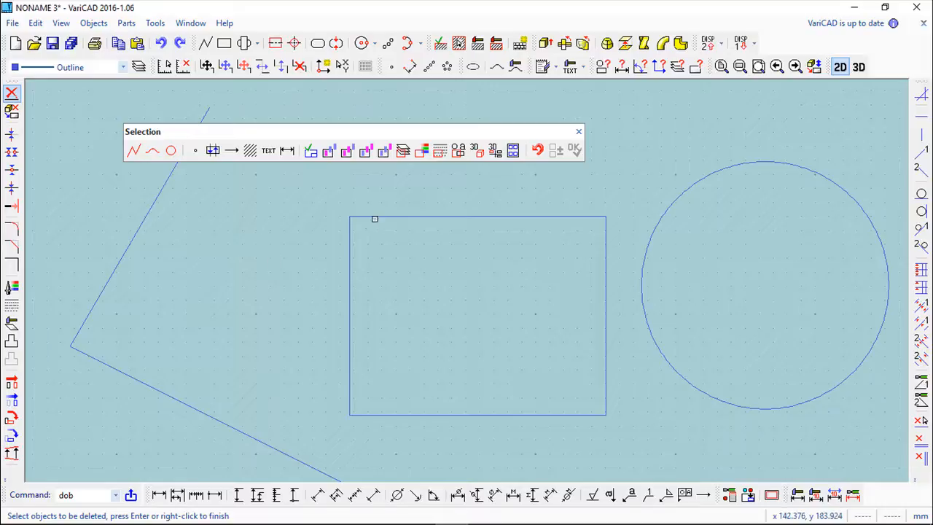
right_click(374, 218)
Step: Add a single diagonal dimension from the rectangle's lower-left corner to its upper-right corner, placed toward the lower right
left_click(102, 24)
mouse_move(102, 39)
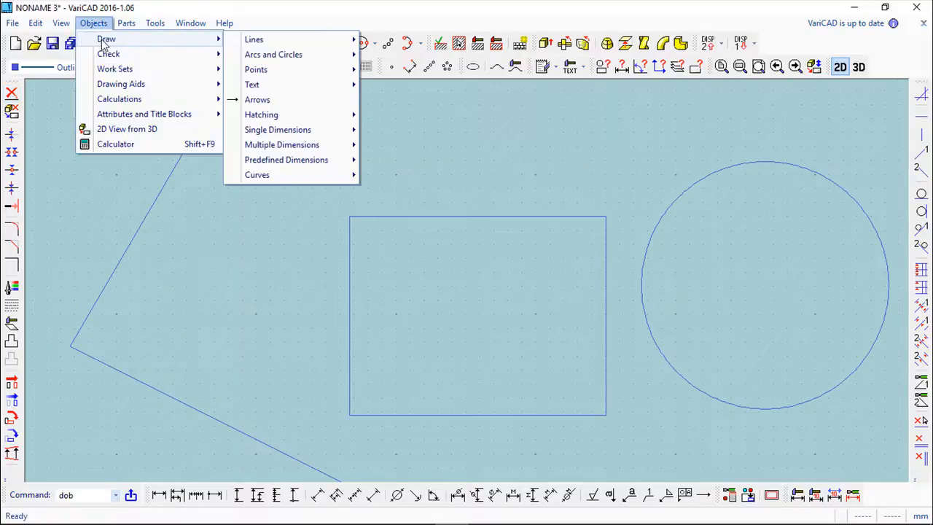
mouse_move(301, 41)
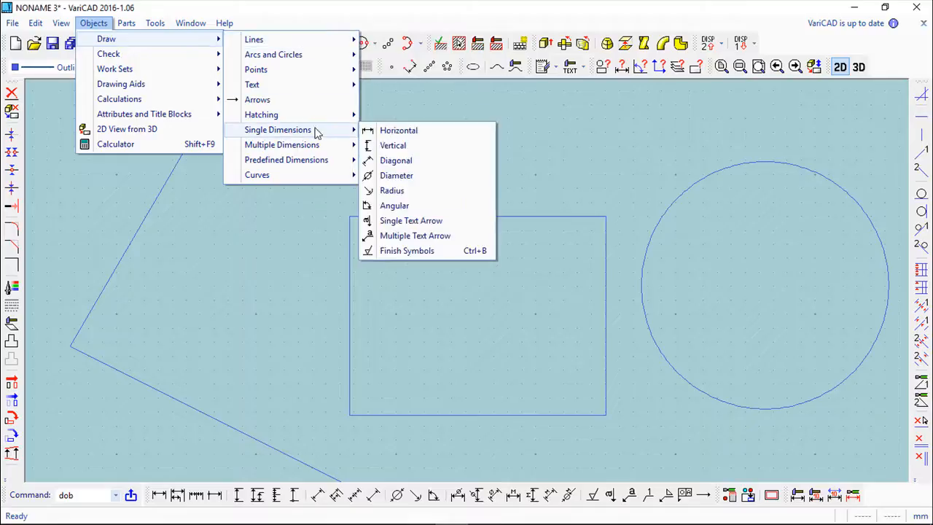
left_click(396, 161)
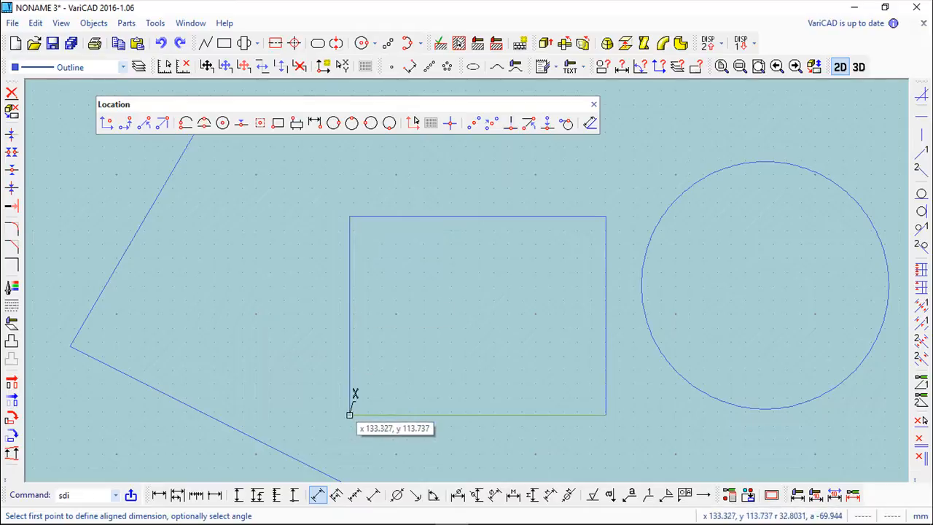
left_click(352, 414)
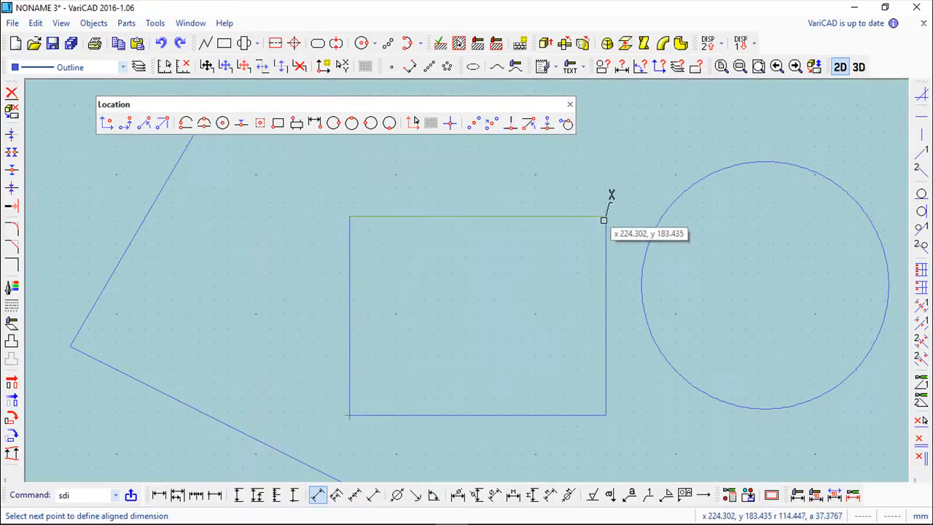
left_click(606, 217)
left_click(548, 372)
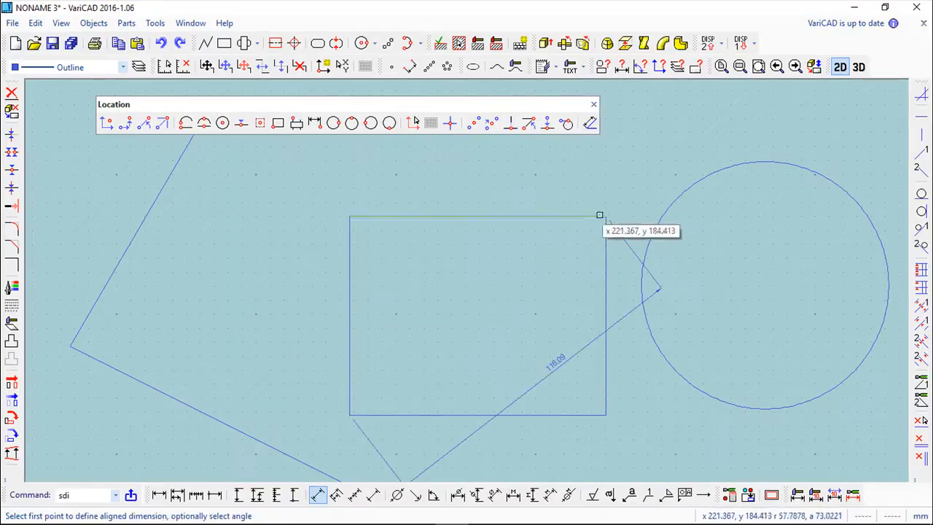
Step: Dimension the rectangle's top and left edges with the same Diagonal dimension command, placing both dimensions outside the shape
left_click(602, 216)
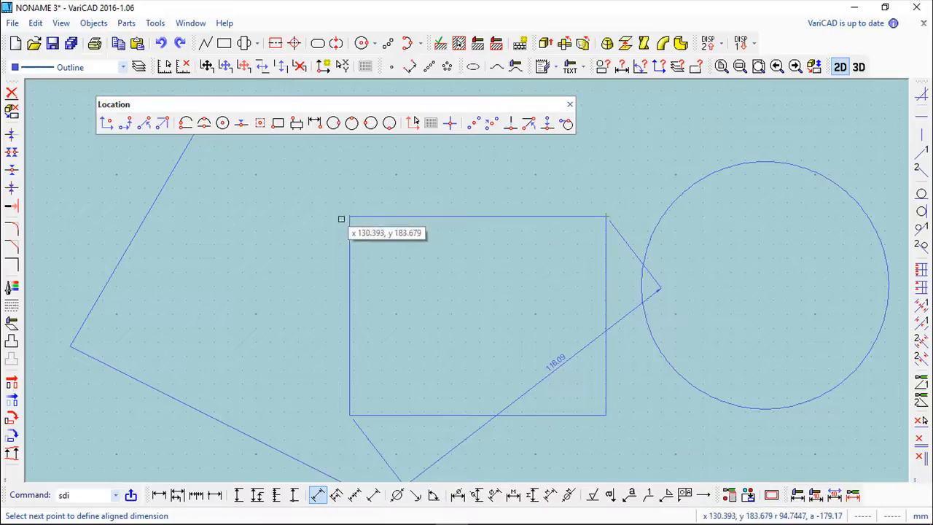
left_click(349, 216)
left_click(468, 180)
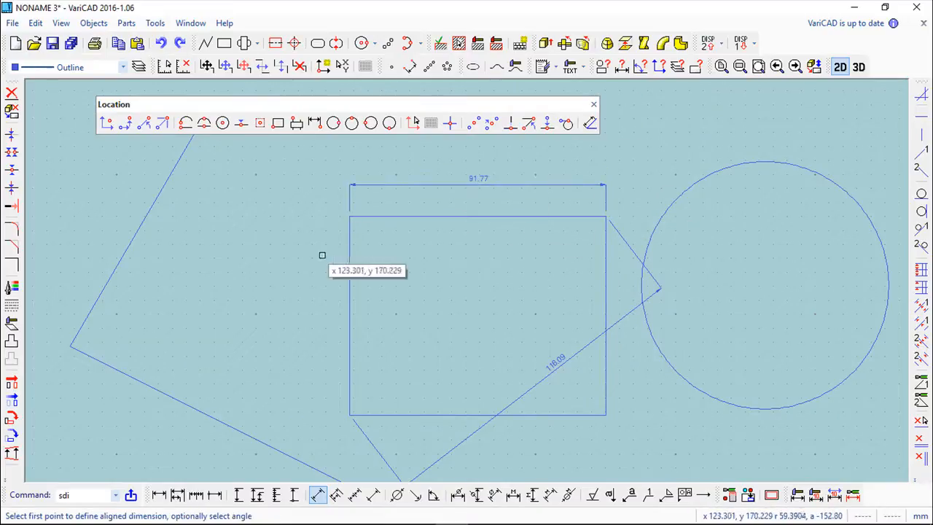
left_click(350, 216)
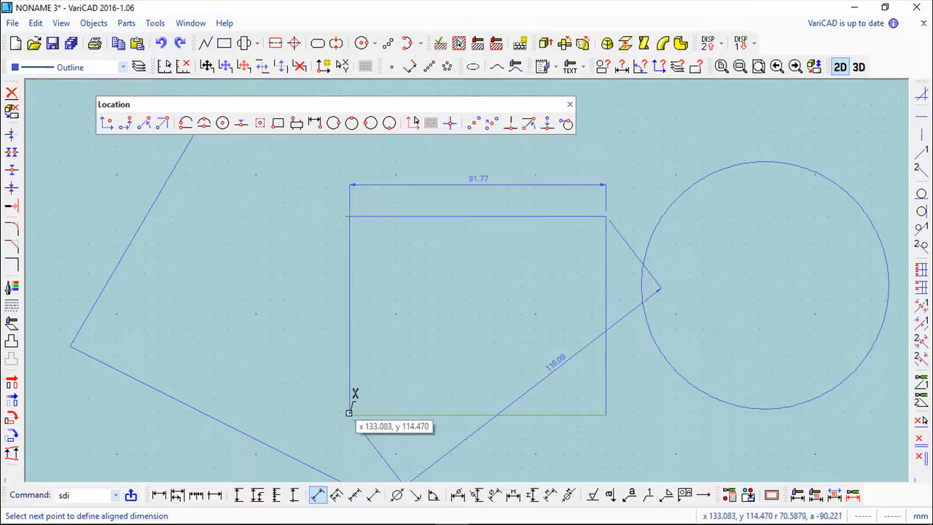
left_click(350, 412)
left_click(312, 322)
scroll(421, 338, "down", 1)
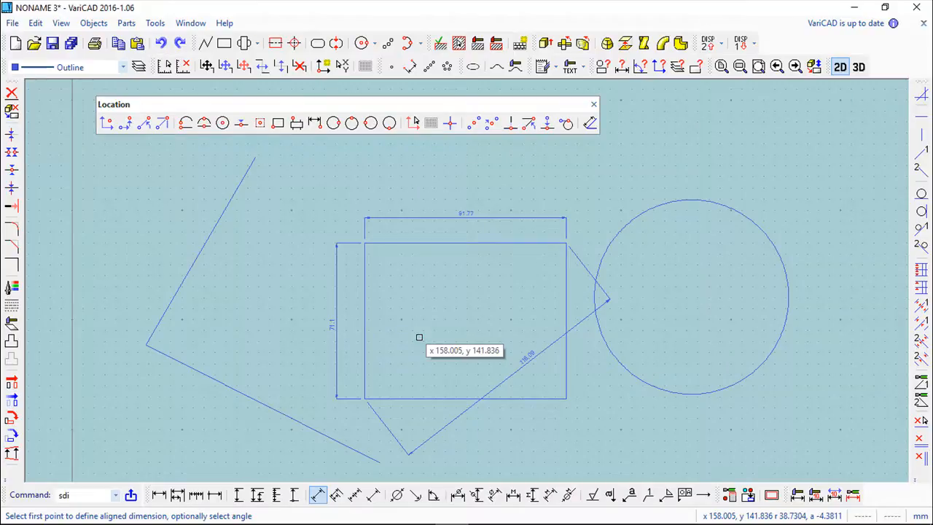
Step: Delete the three diagonal-type dimensions from the rectangle
key("Delete")
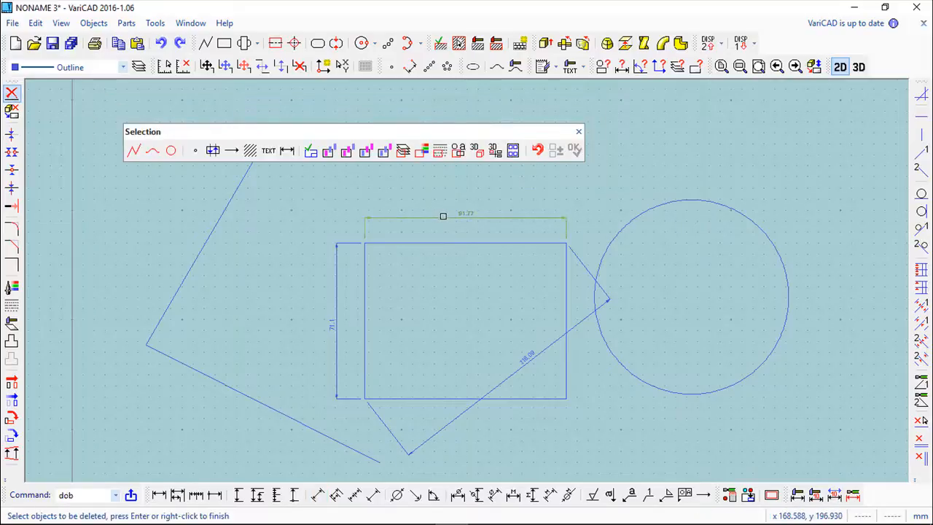
left_click(334, 321)
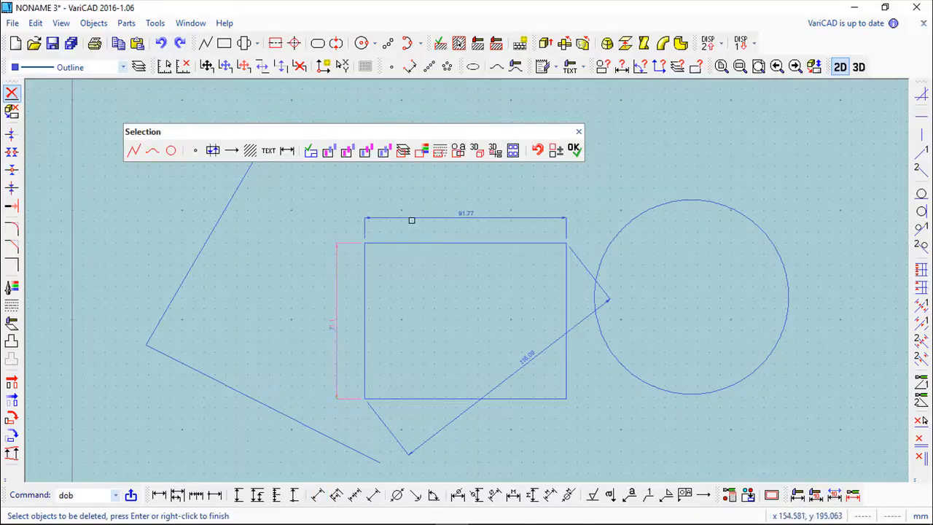
left_click(420, 217)
key("Return")
Step: Dimension the rectangle's top edge with the Diagonal Baseline command, starting from its upper-left corner and placing the dimension above the shape
left_click(106, 24)
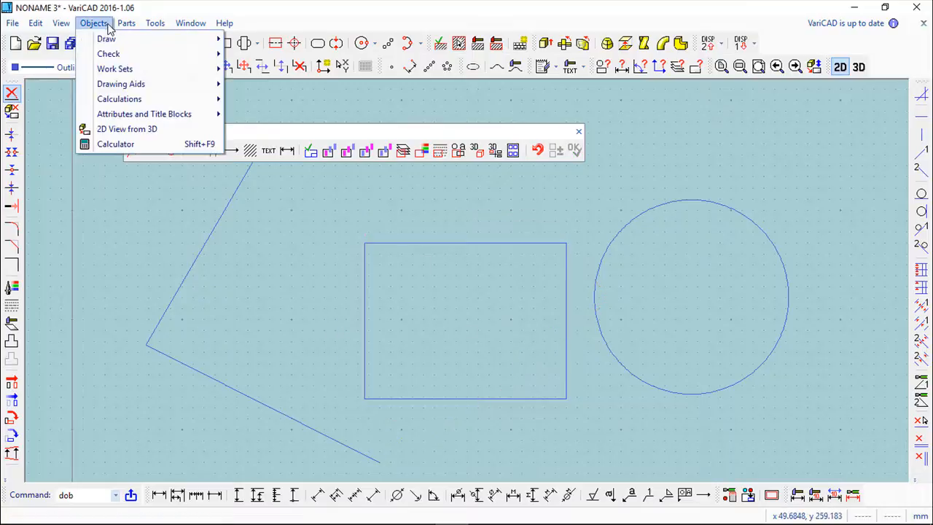
mouse_move(109, 37)
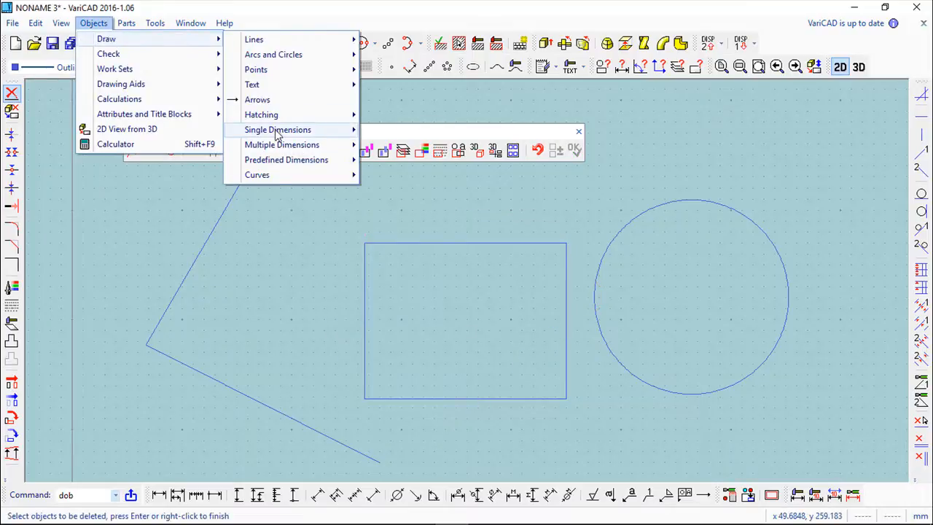
mouse_move(280, 133)
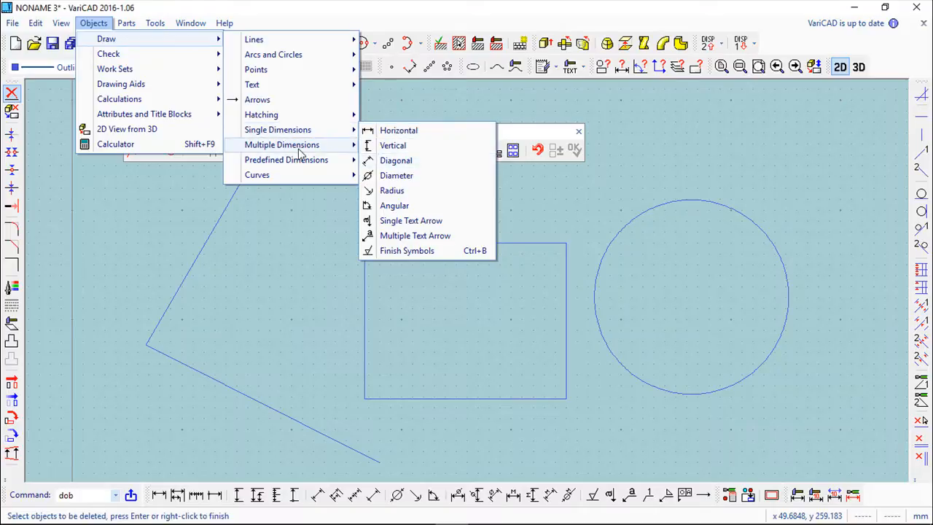
mouse_move(301, 150)
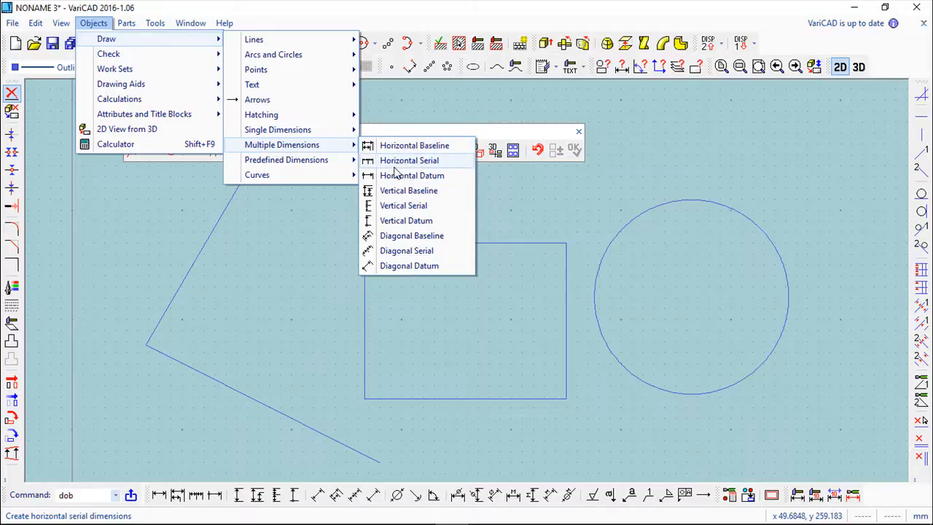
left_click(423, 239)
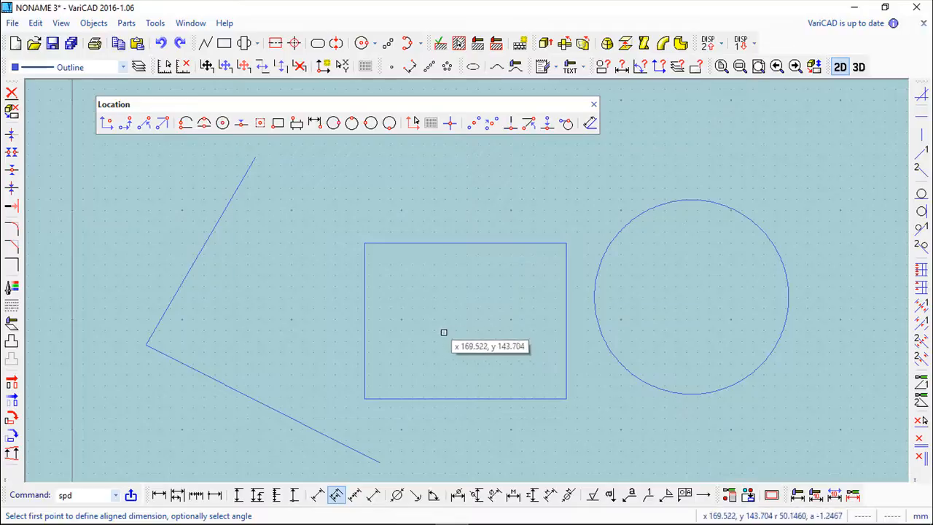
left_click(366, 242)
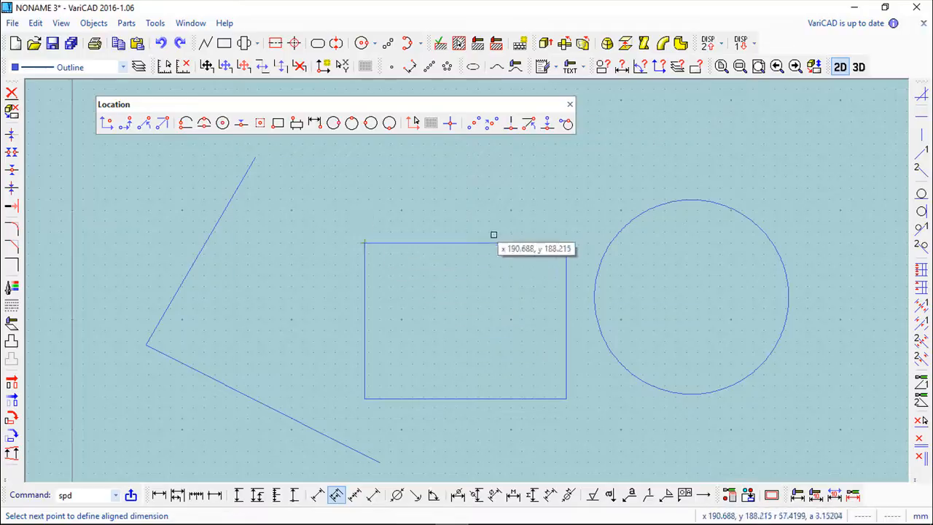
left_click(567, 243)
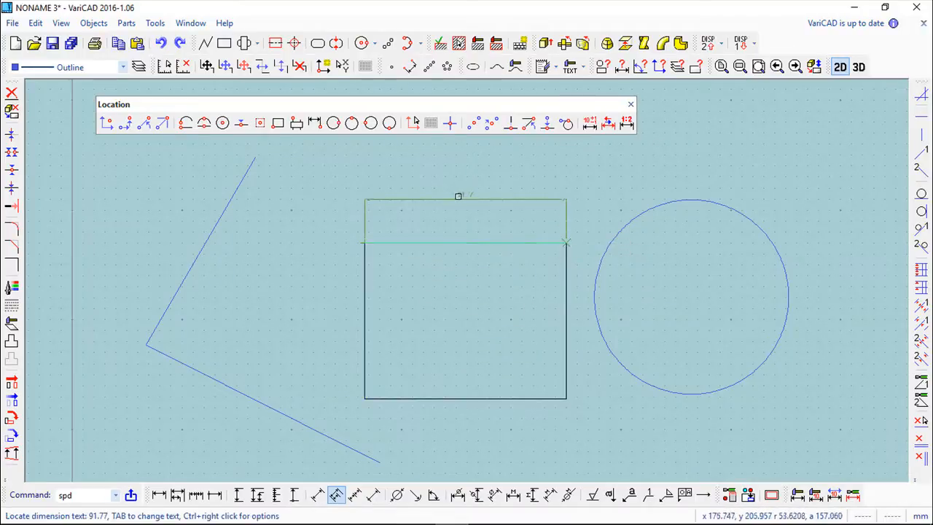
left_click(458, 197)
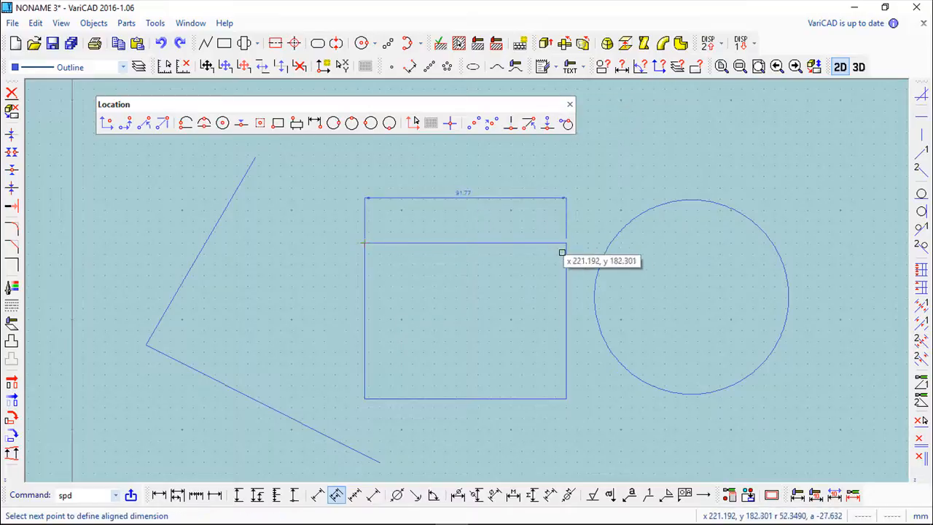
Step: Extend the baseline set from the same corner to the circle's center and to a free point beyond the circle's right side
left_click(692, 295)
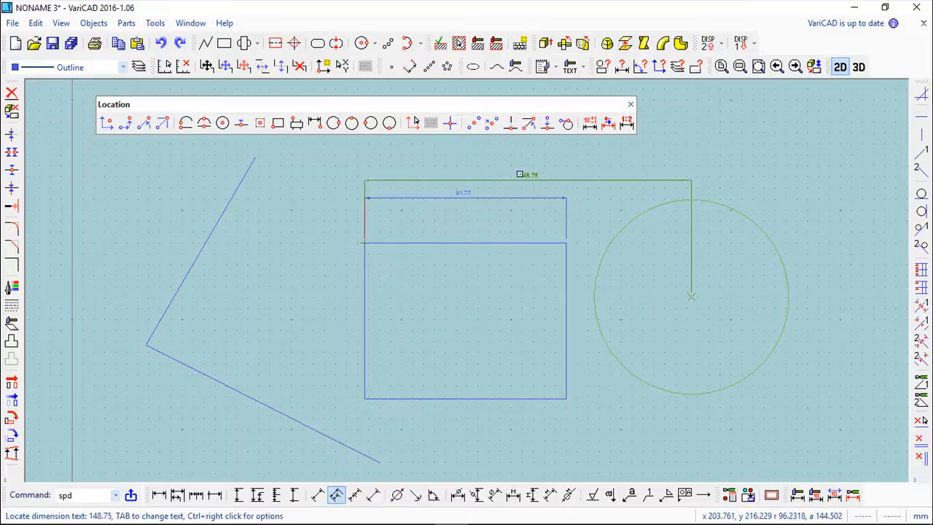
left_click(519, 176)
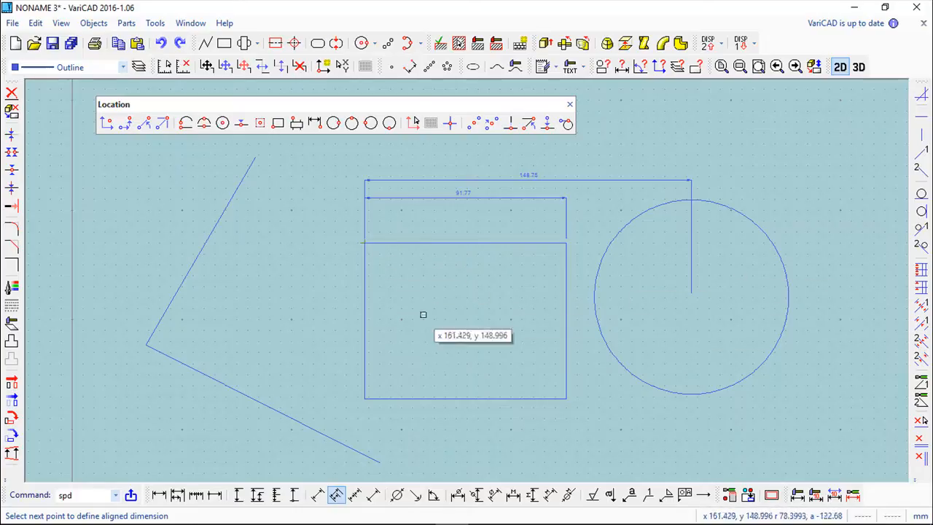
left_click(804, 255)
left_click(581, 195)
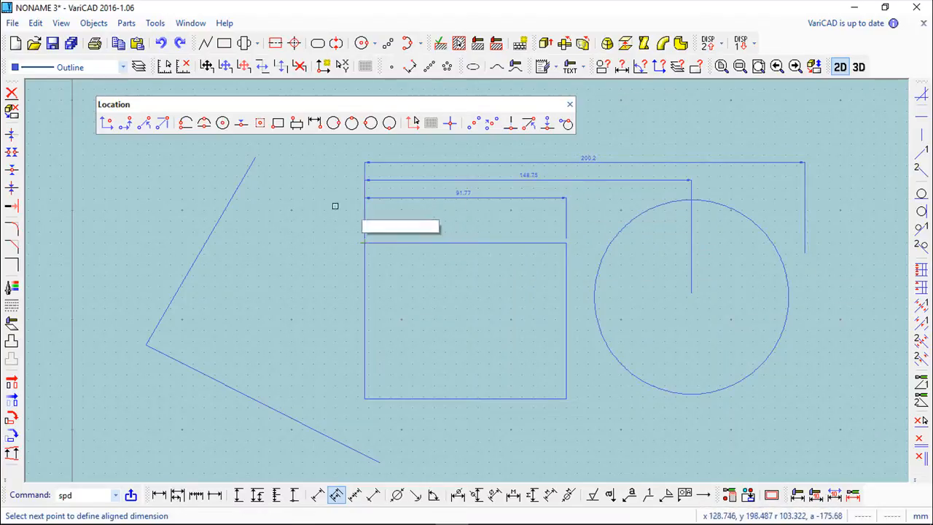
Step: Delete the three baseline dimensions above the rectangle and circle
left_click(12, 94)
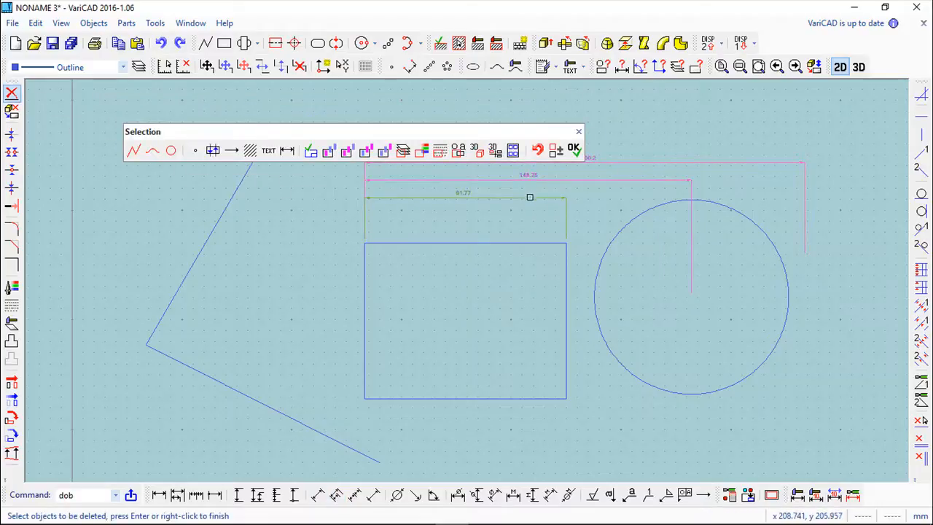
right_click(500, 226)
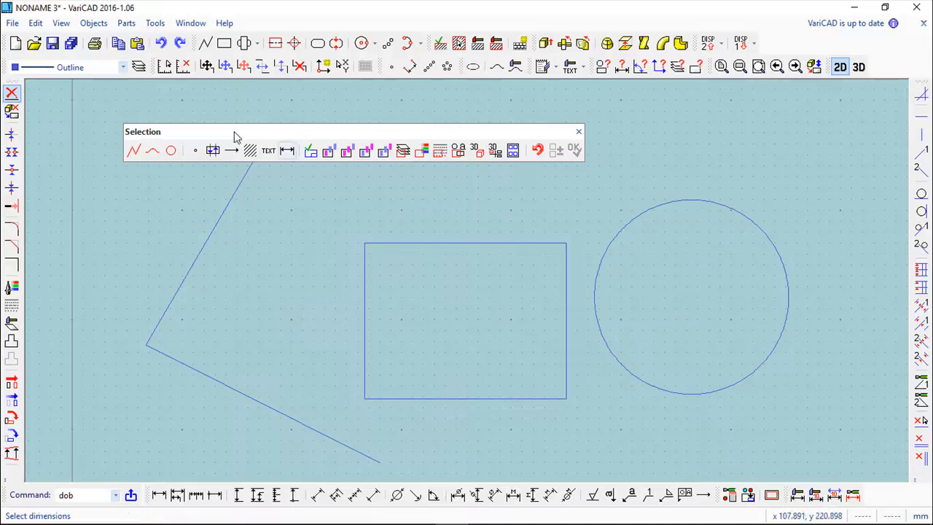
Step: Dimension the rectangle's top edge with the Diagonal Serial command, starting from its upper-left corner and placing the dimension above it
left_click(94, 23)
mouse_move(109, 42)
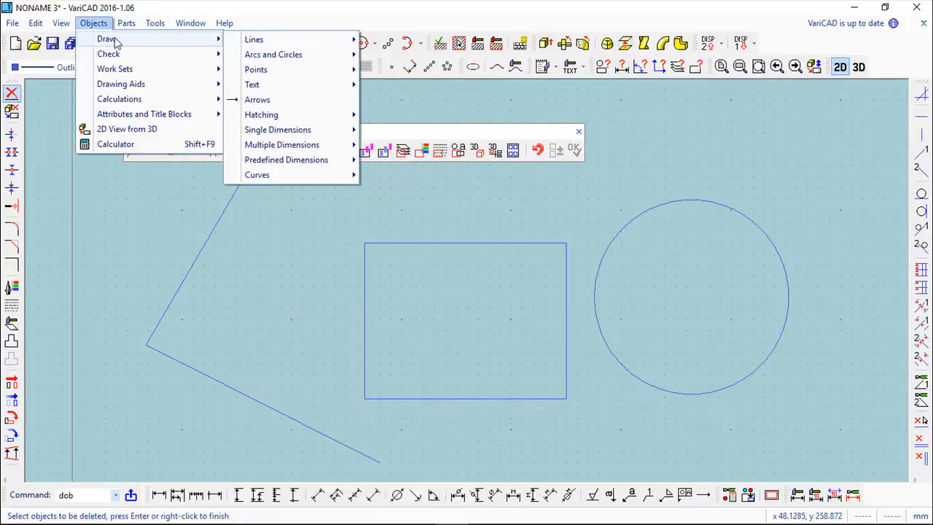
mouse_move(288, 145)
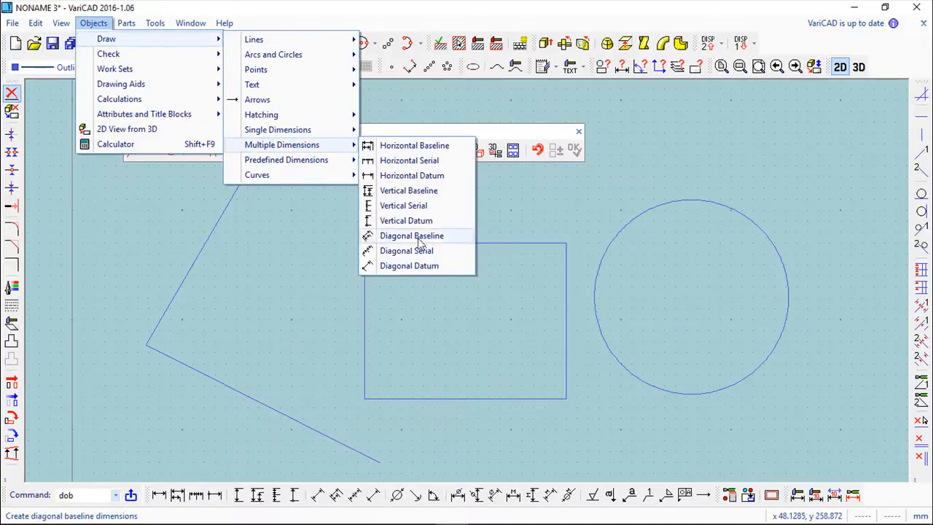
left_click(407, 249)
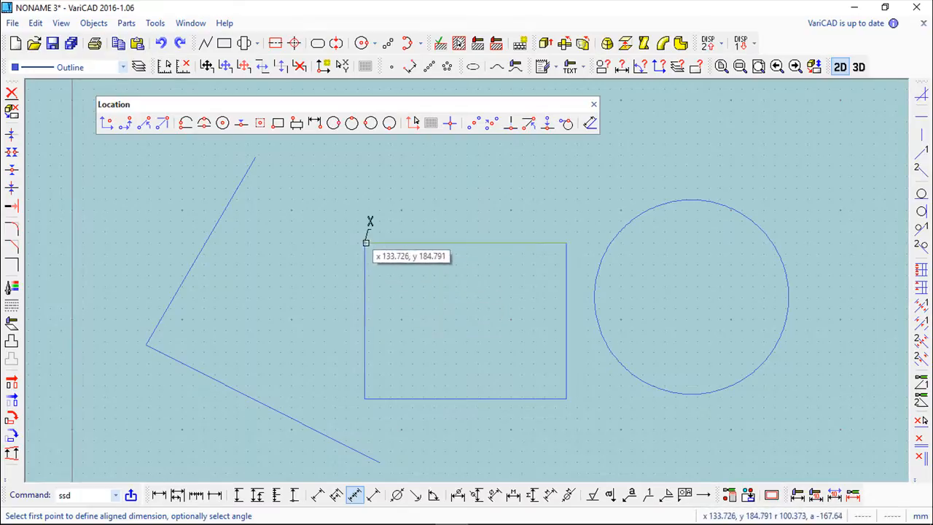
left_click(365, 243)
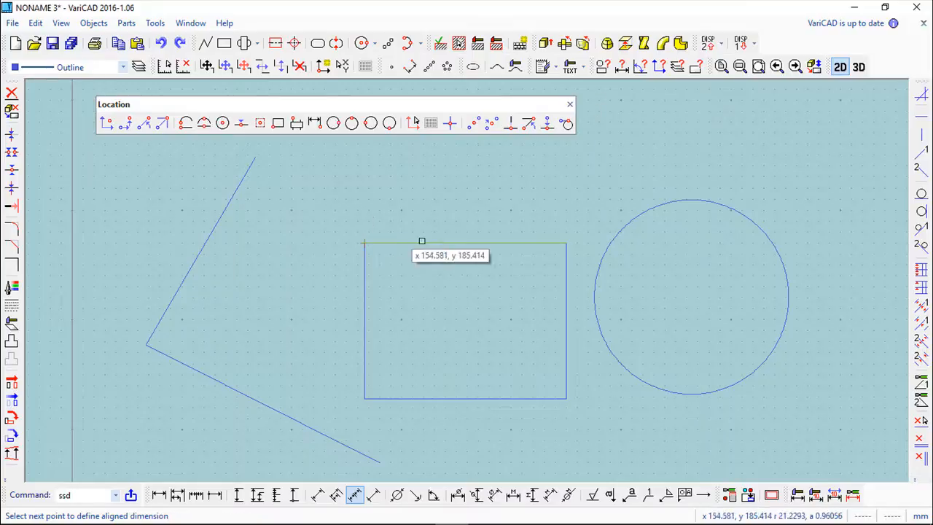
left_click(567, 242)
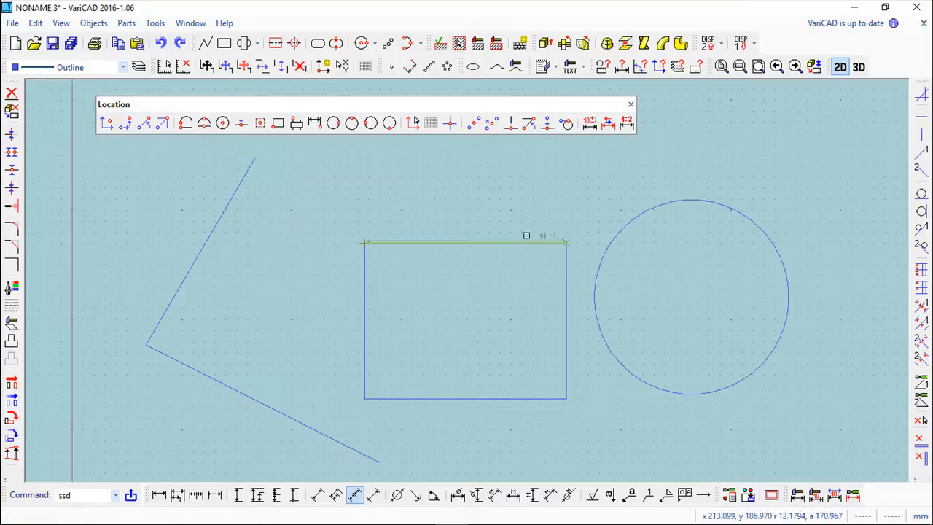
left_click(457, 195)
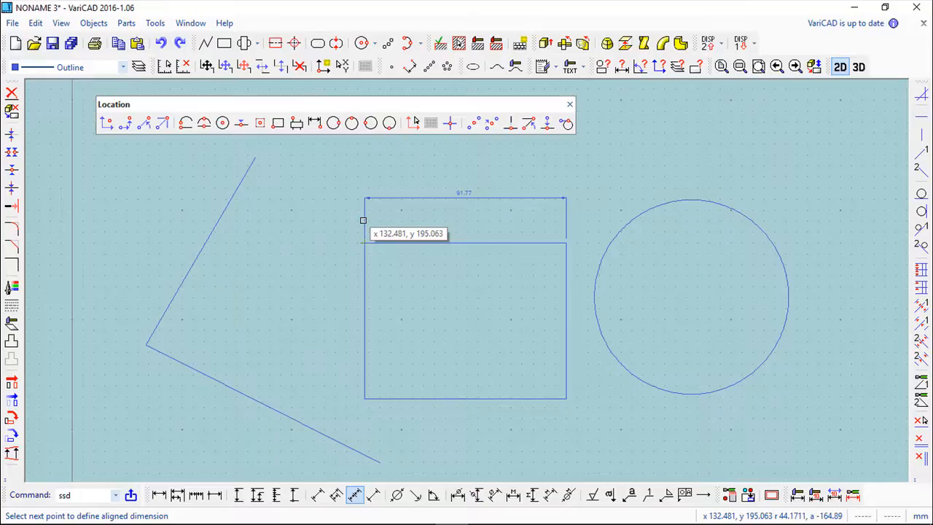
Step: Chain serial dimensions from the rectangle's upper-right corner to the circle's center and on to a free point right of the circle
left_click(691, 295)
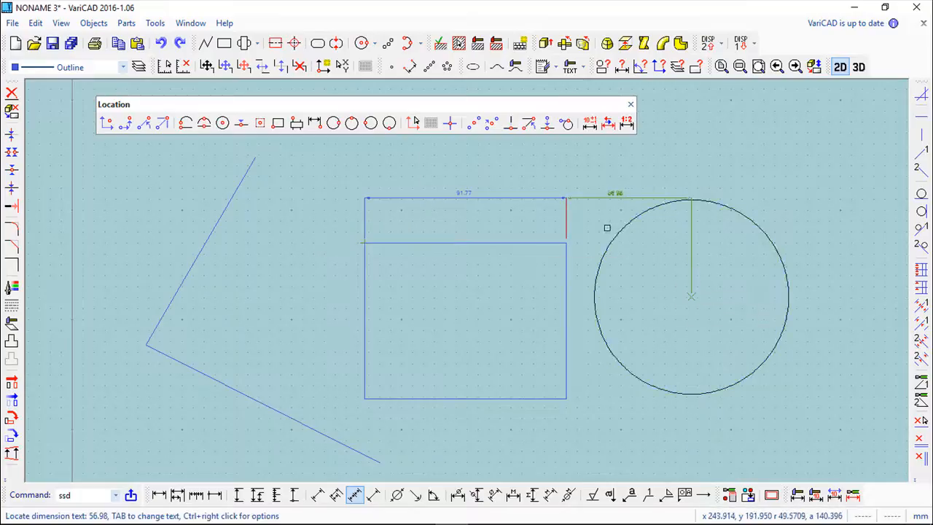
left_click(619, 239)
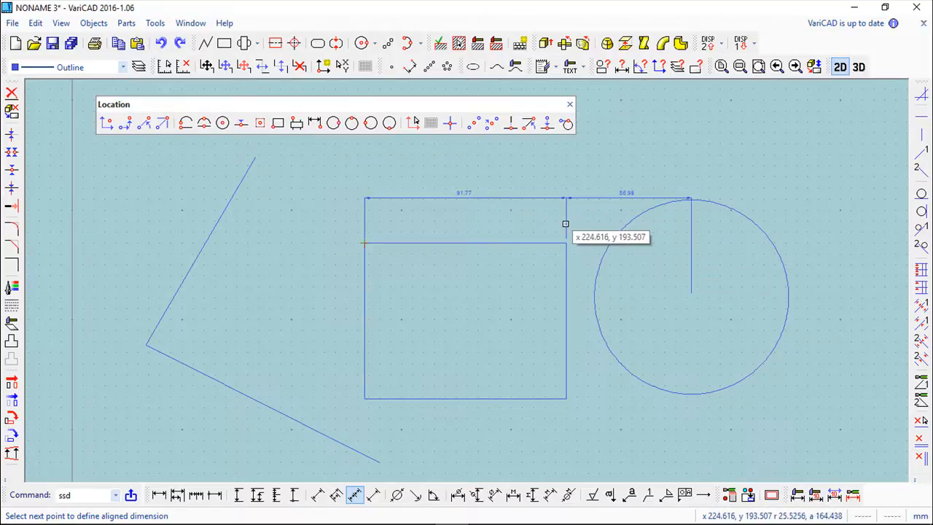
left_click(832, 302)
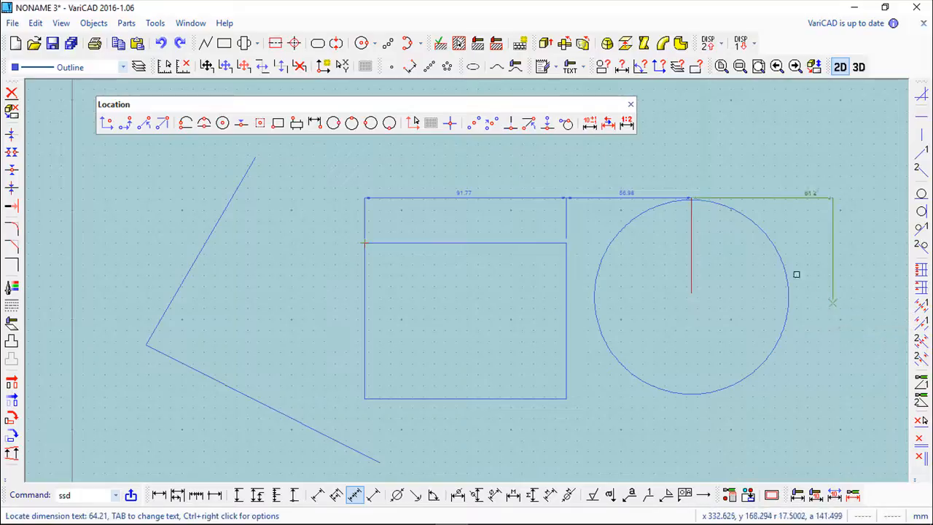
left_click(755, 250)
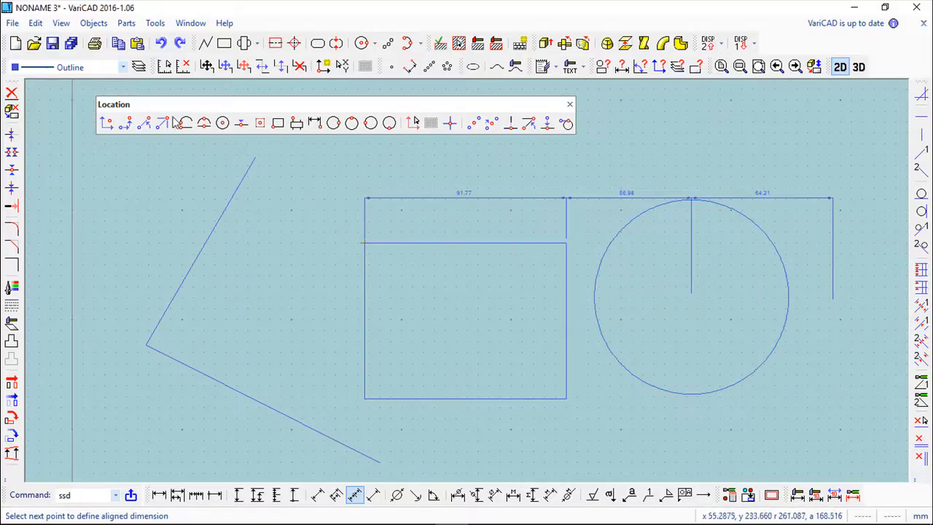
Step: Delete the three chained serial dimensions
left_click(12, 93)
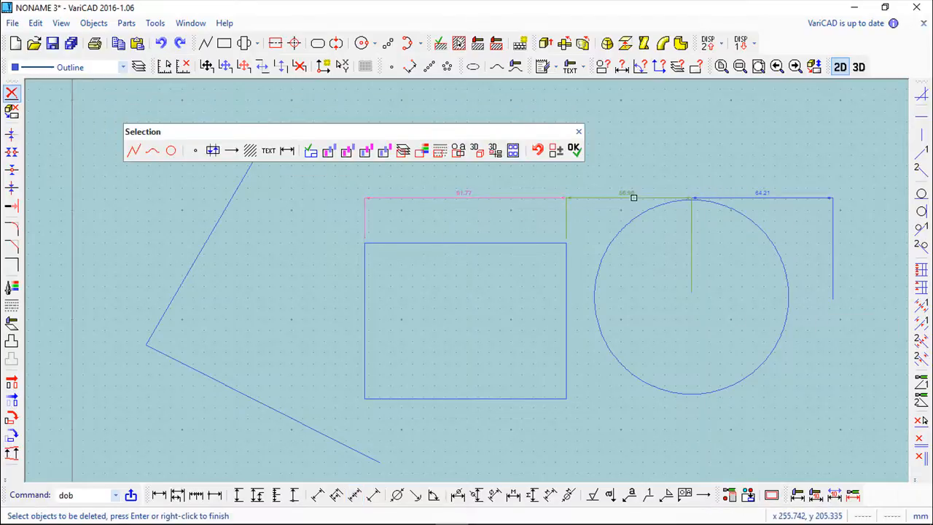
key("Return")
Step: Dimension the rectangle's top edge with the Diagonal Datum command, using its upper-left corner as origin and placing the dimension above it
left_click(102, 28)
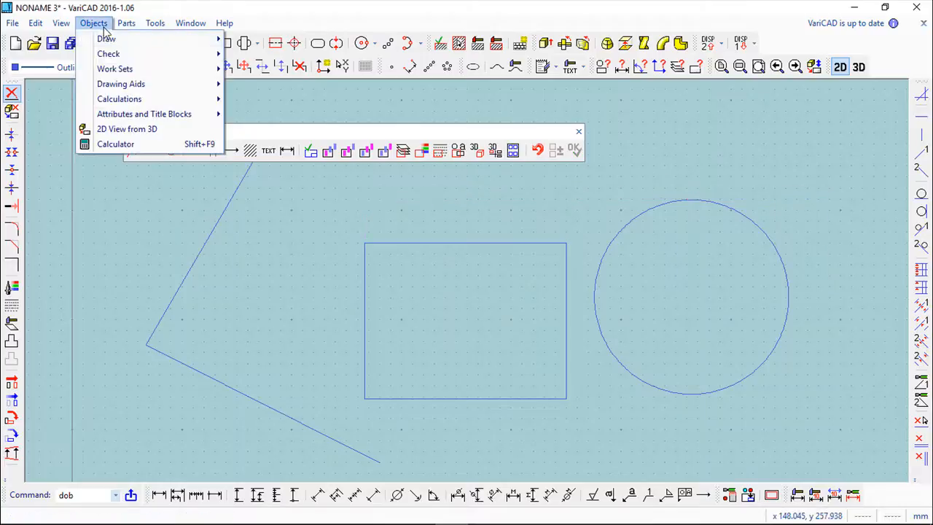
mouse_move(111, 40)
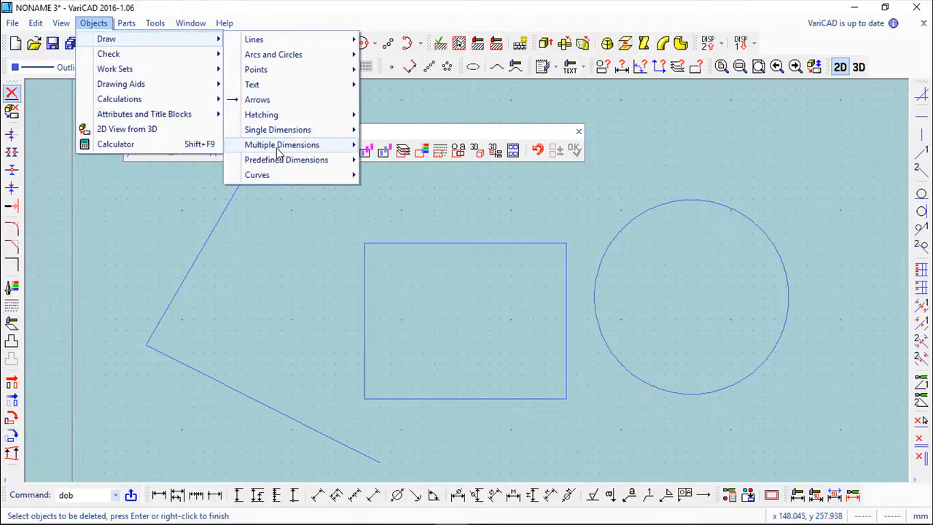
mouse_move(280, 150)
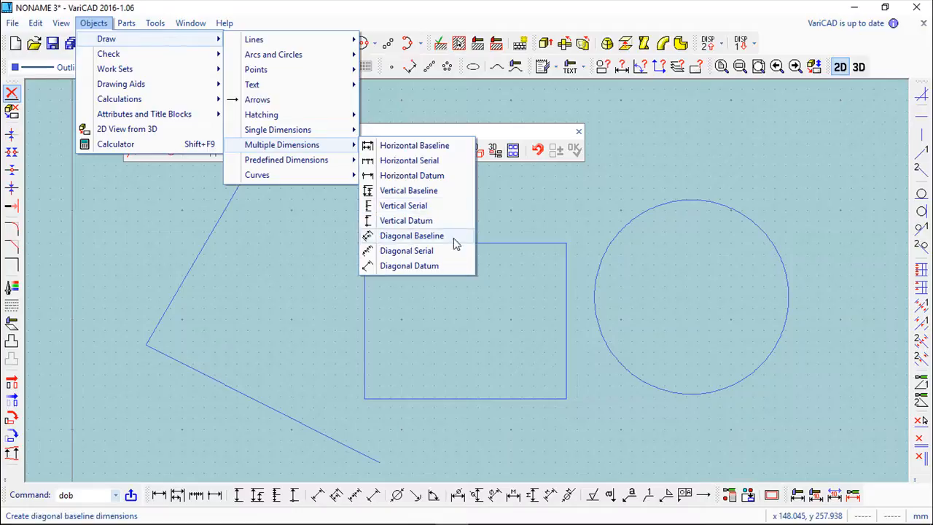
left_click(410, 267)
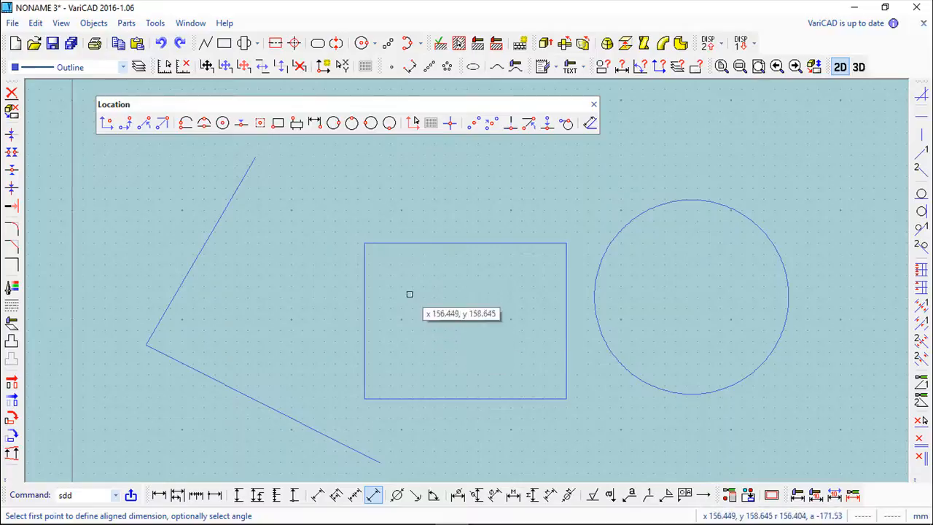
left_click(365, 243)
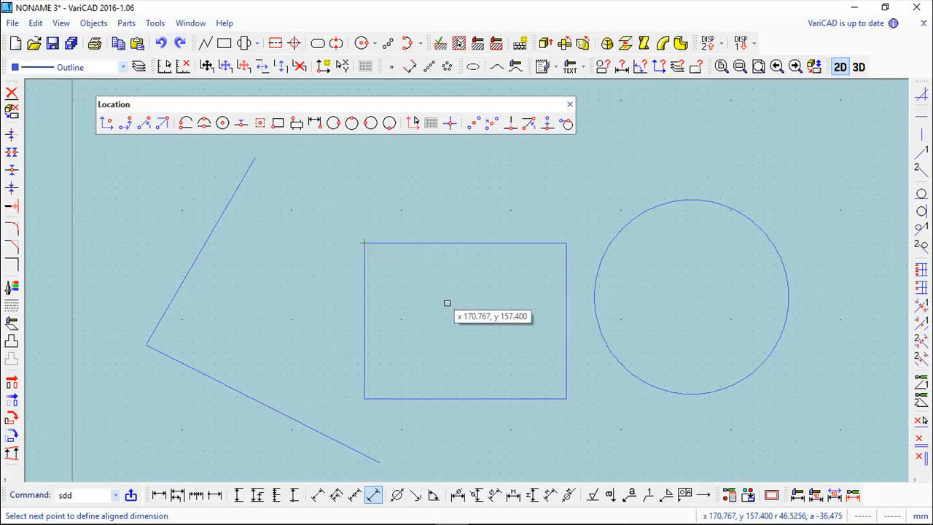
left_click(567, 243)
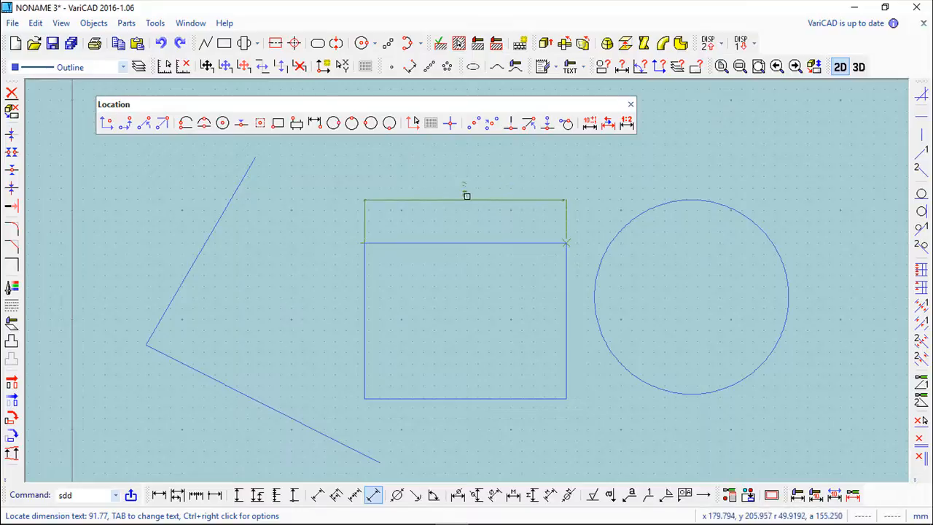
left_click(468, 196)
Step: Add datum dimensions from the same origin to the circle's center and to a free point right of the circle
scroll(568, 222, "up", 2)
middle_click_drag(599, 249, 539, 325)
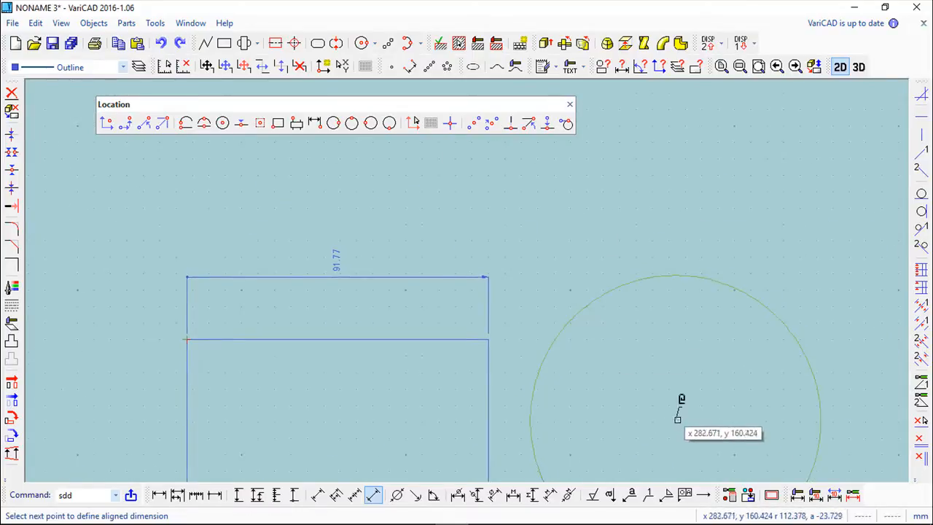
left_click(677, 419)
left_click(585, 363)
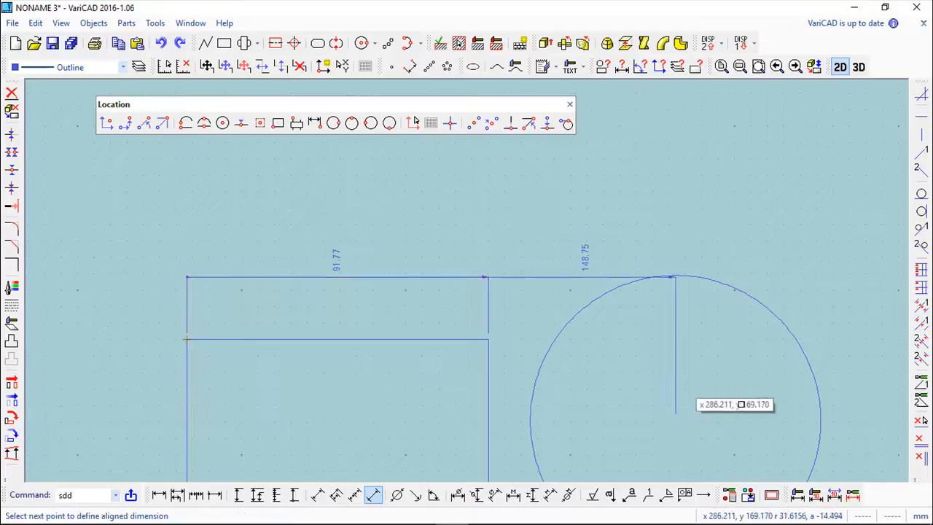
left_click(856, 410)
left_click(769, 397)
Step: Try to add the rectangle's lower-left corner as the next point of the datum dimension set
middle_click_drag(506, 401, 539, 260)
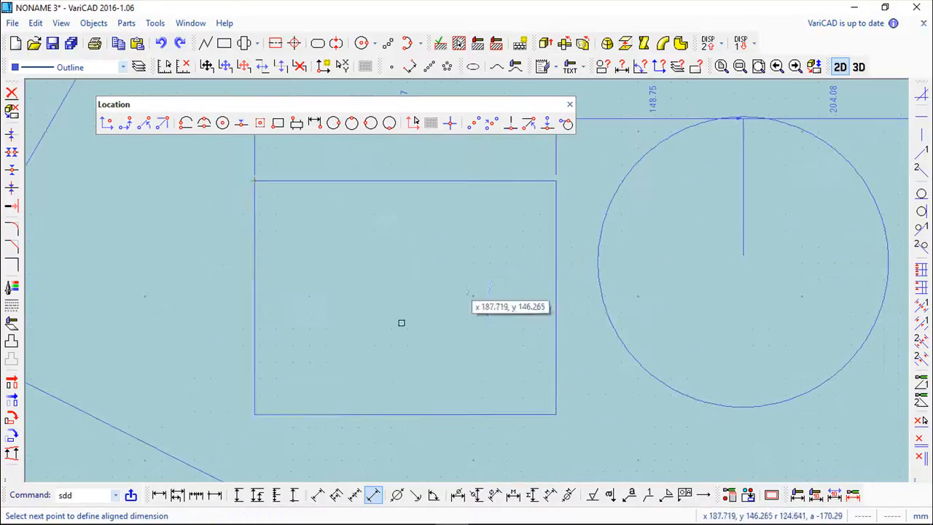
left_click(254, 413)
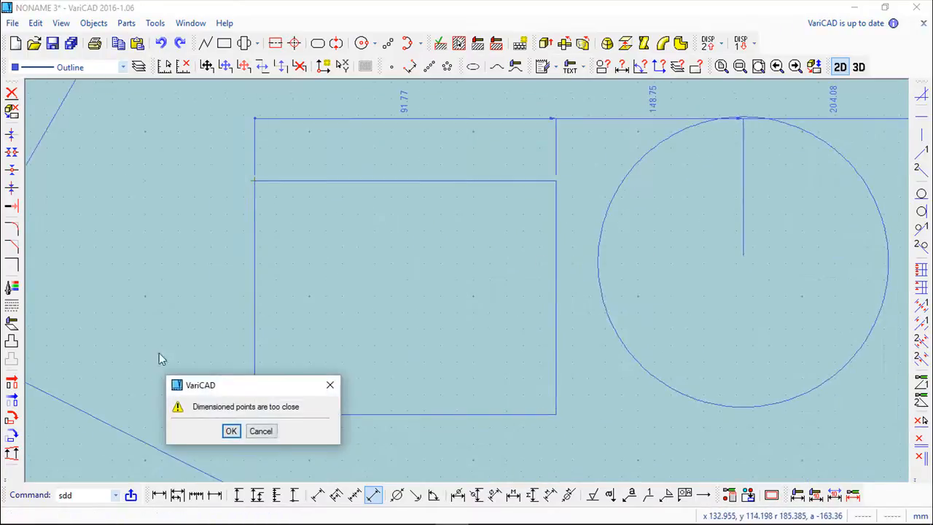
left_click(265, 429)
scroll(363, 338, "down", 2)
middle_click_drag(357, 337, 345, 358)
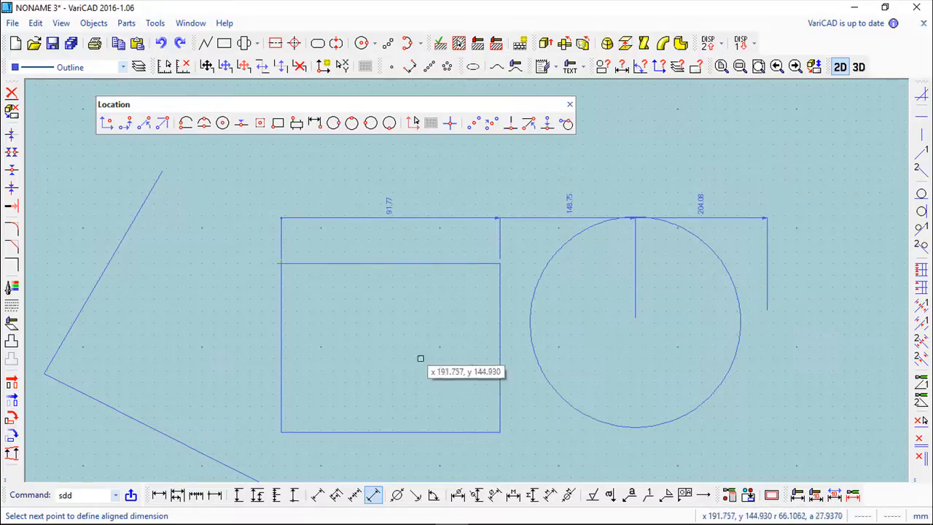
Step: Add a diameter dimension to the circle, placing its text inside, up and to the right of the center
middle_click_drag(389, 310, 391, 273)
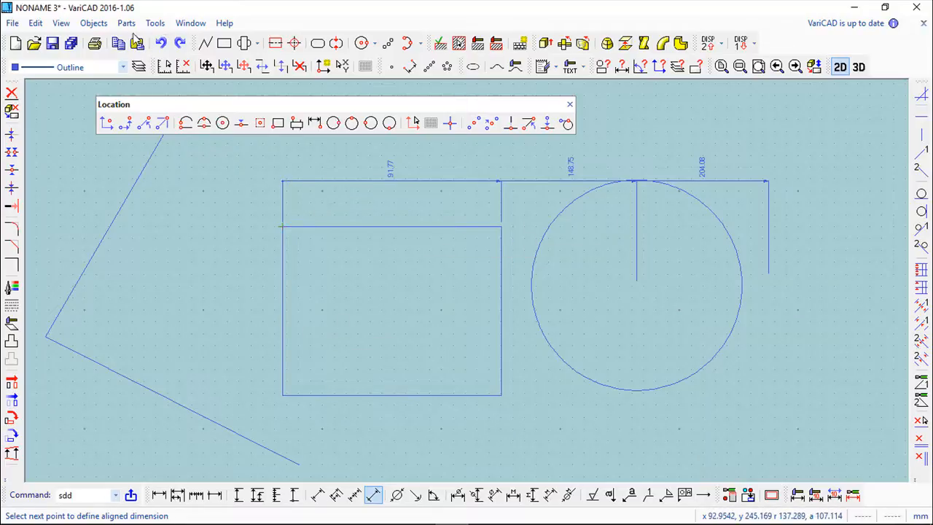
left_click(99, 26)
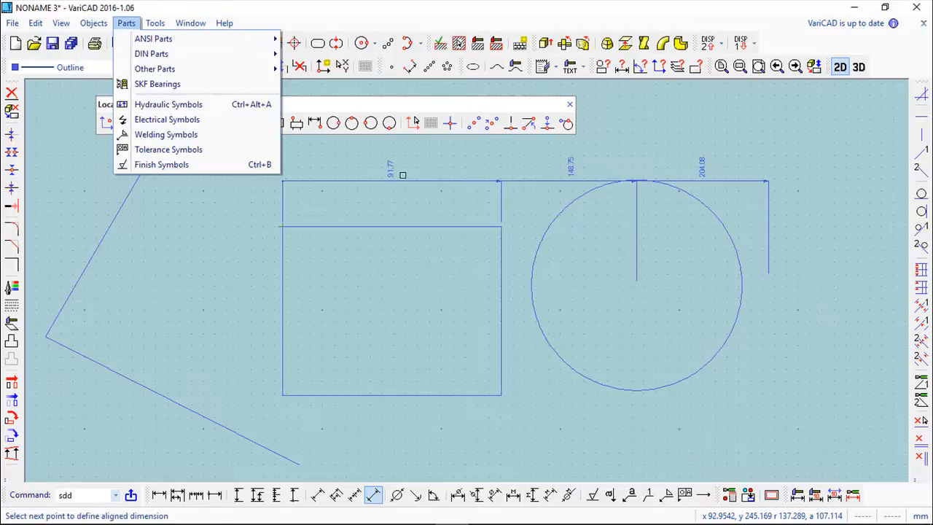
left_click(126, 23)
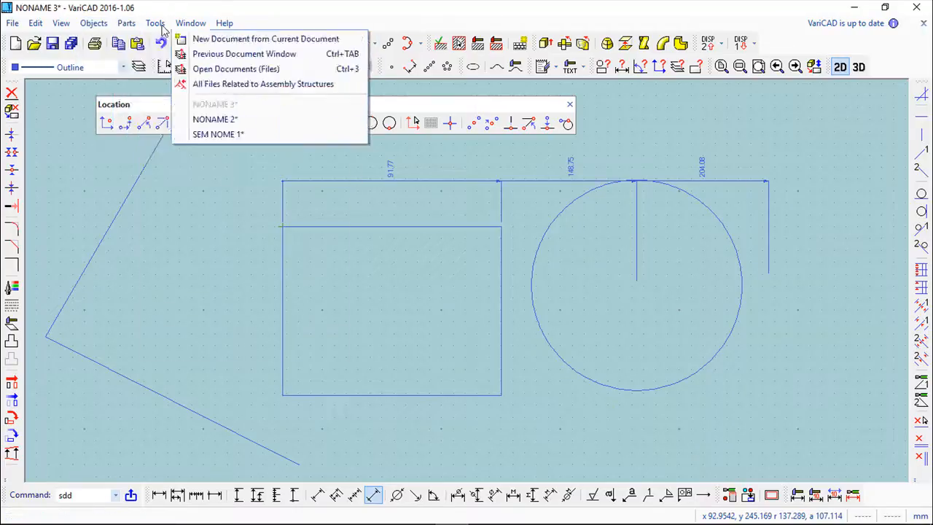
left_click(93, 22)
mouse_move(107, 38)
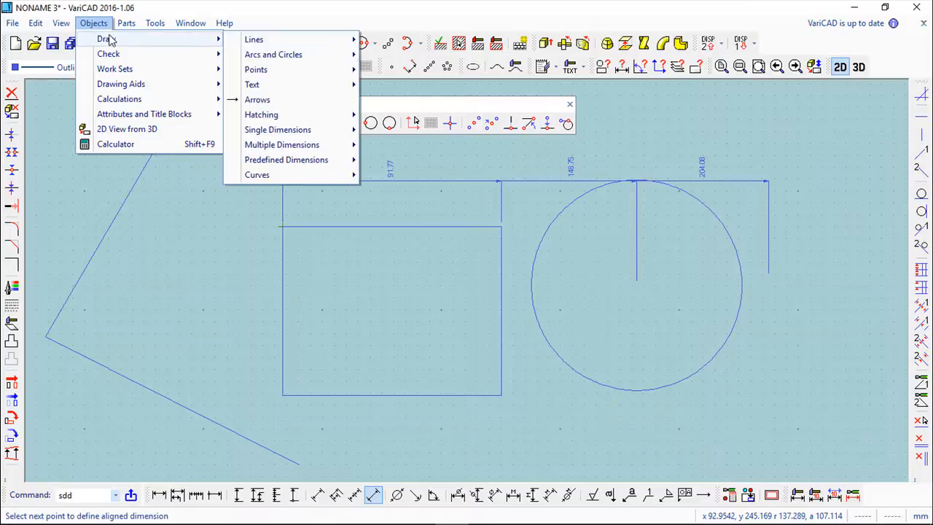
mouse_move(290, 150)
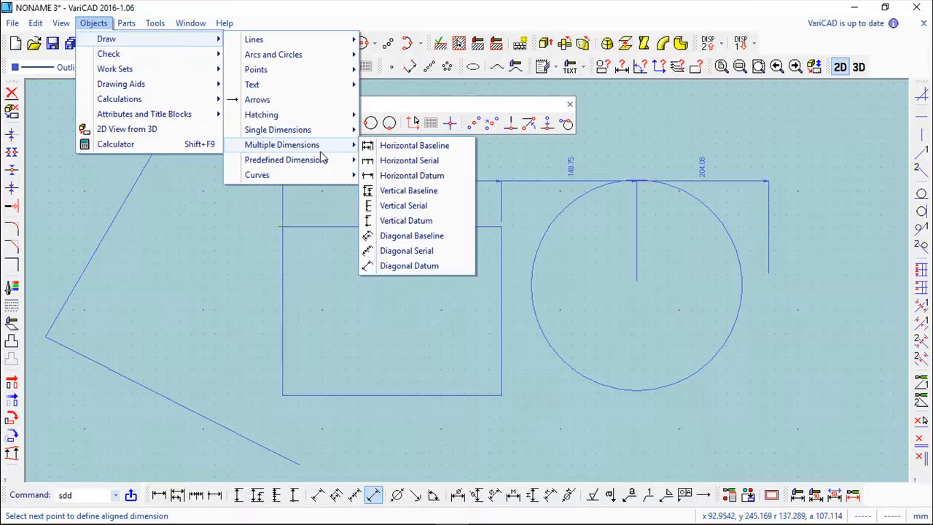
mouse_move(309, 133)
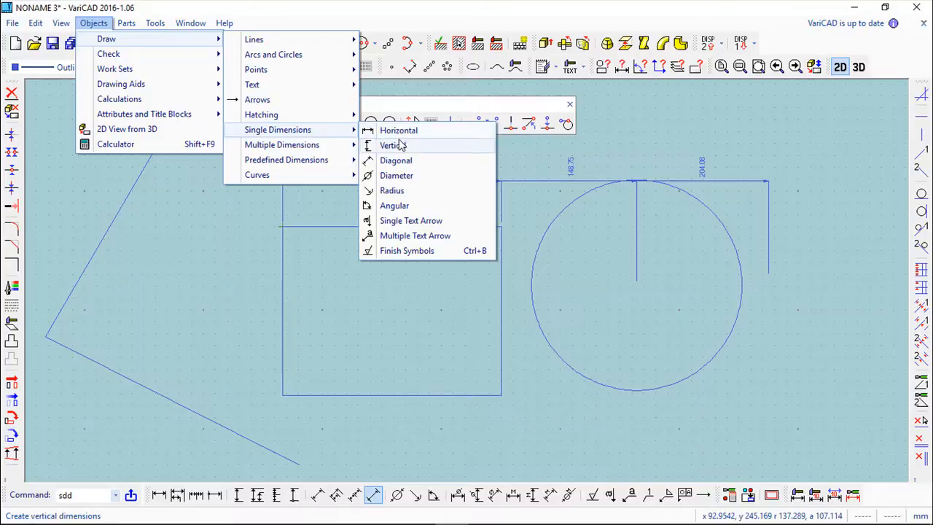
left_click(400, 178)
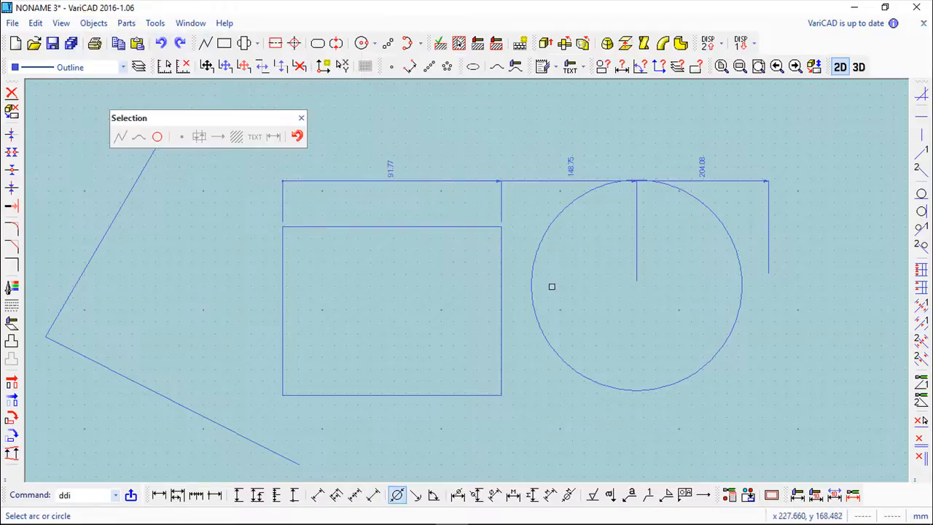
left_click(716, 354)
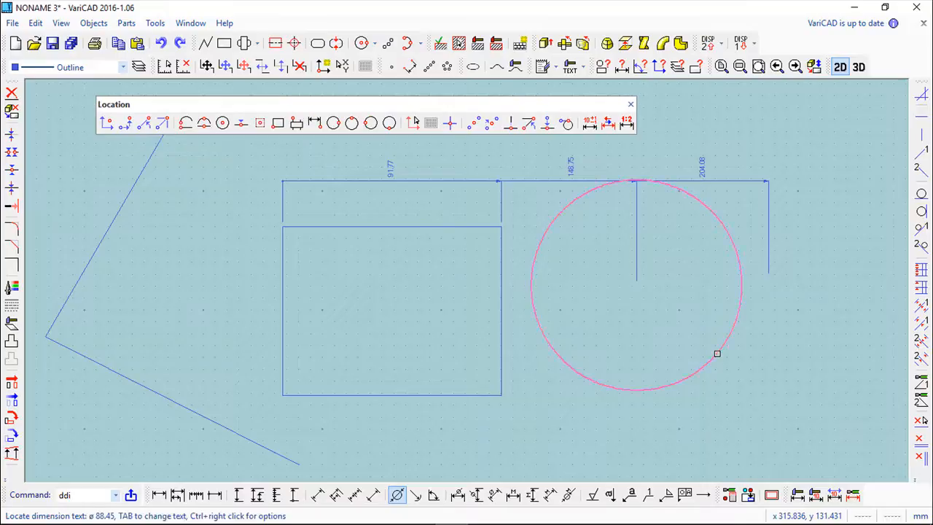
left_click(674, 268)
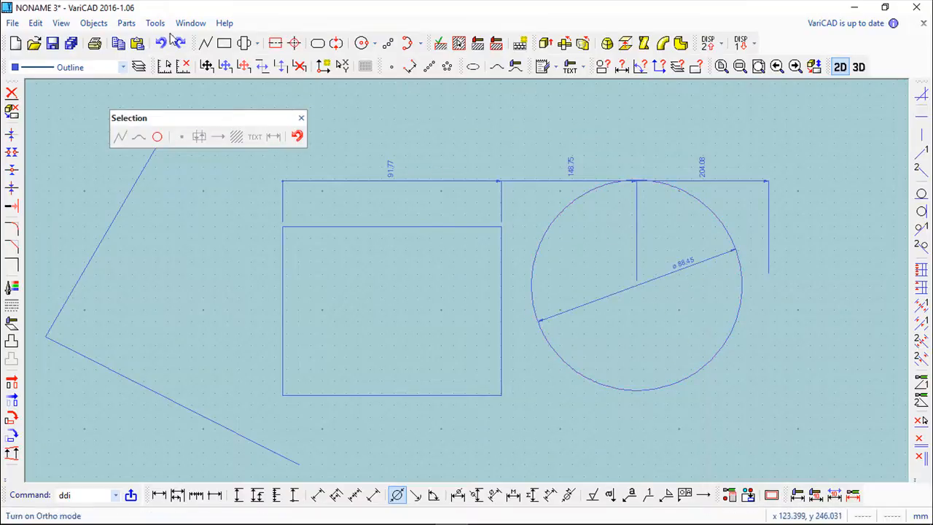
Step: Add a radius dimension to the circle, with its text outside the lower-right part of the circumference
left_click(94, 23)
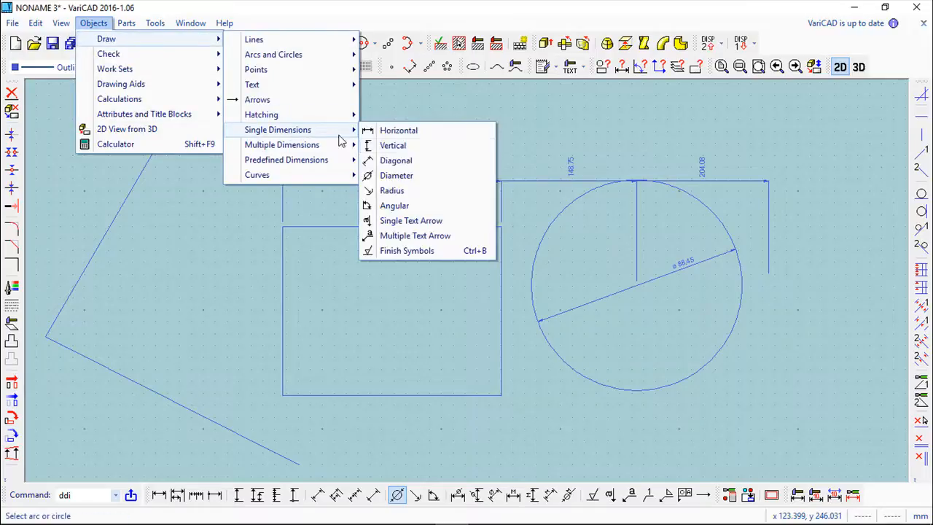
left_click(392, 191)
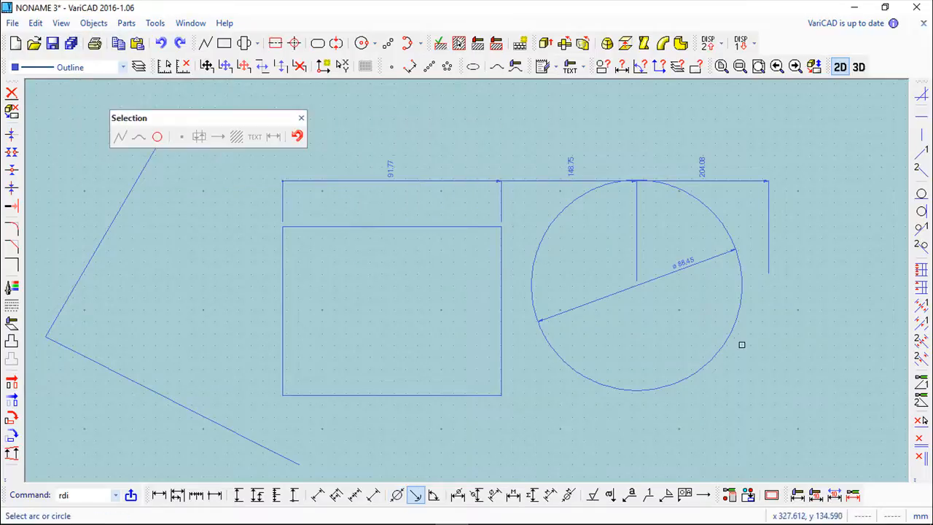
left_click(726, 336)
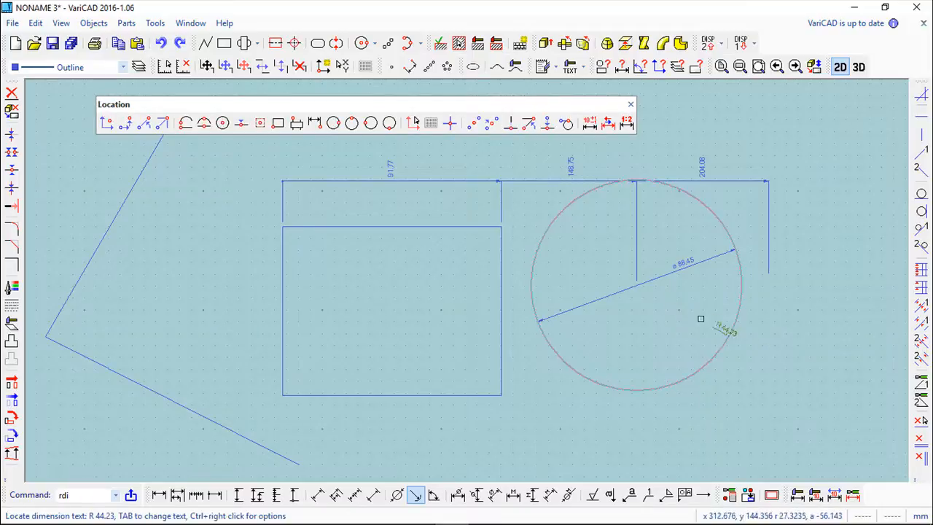
left_click(729, 338)
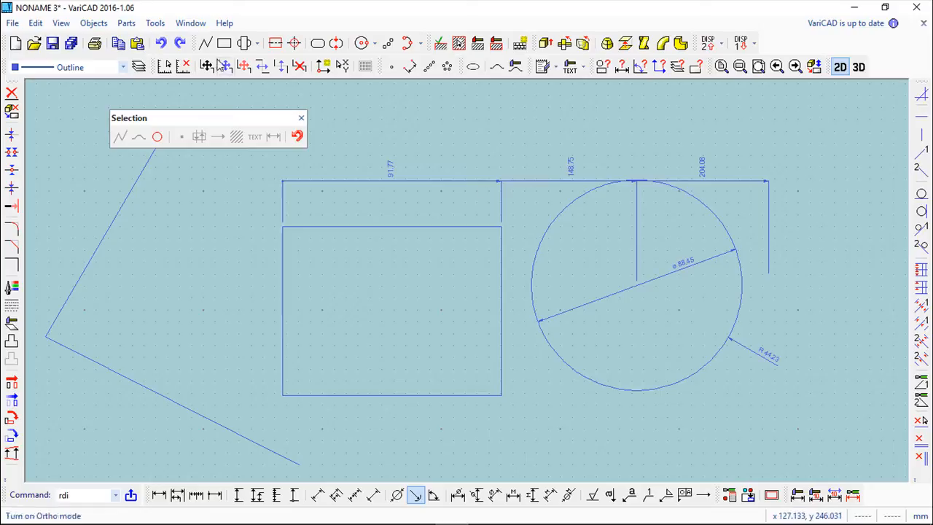
Step: Add an angular dimension between the two slanted lines left of the rectangle, placing the arc inside the angle
left_click(95, 26)
mouse_move(113, 42)
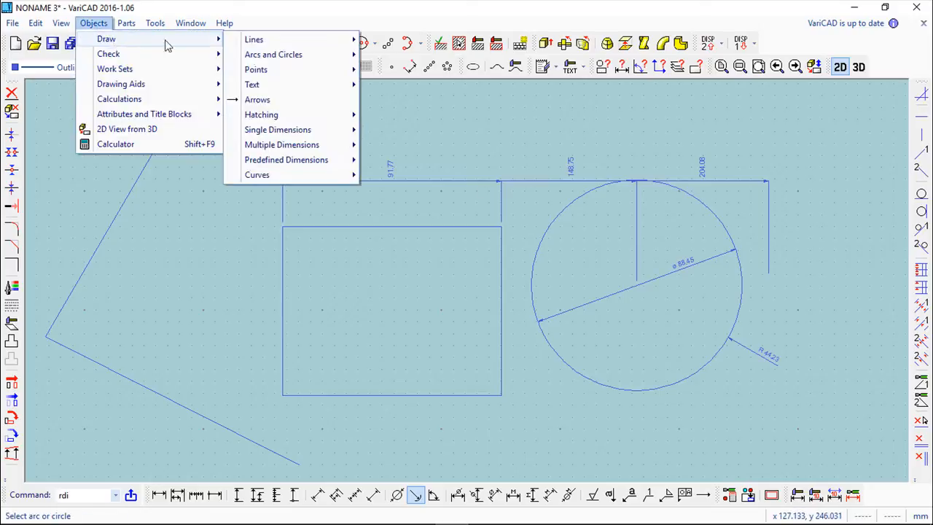
mouse_move(299, 135)
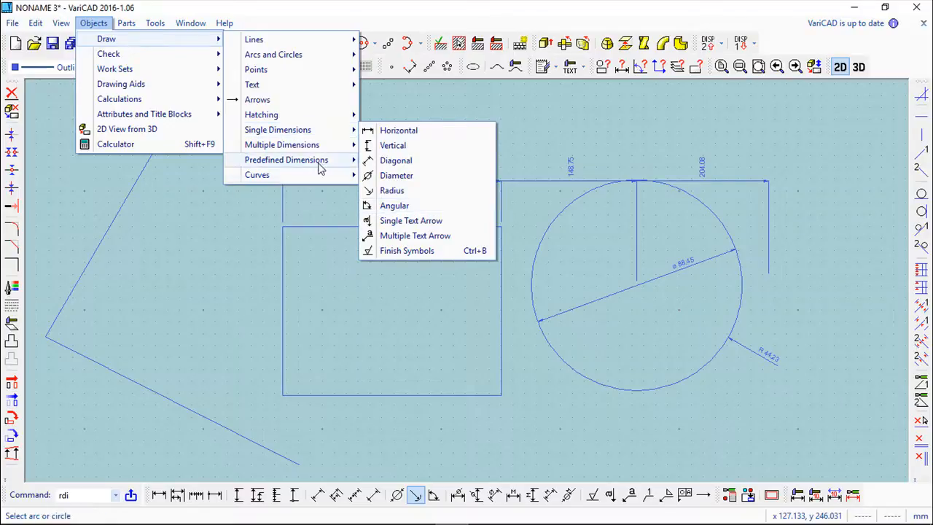
mouse_move(339, 137)
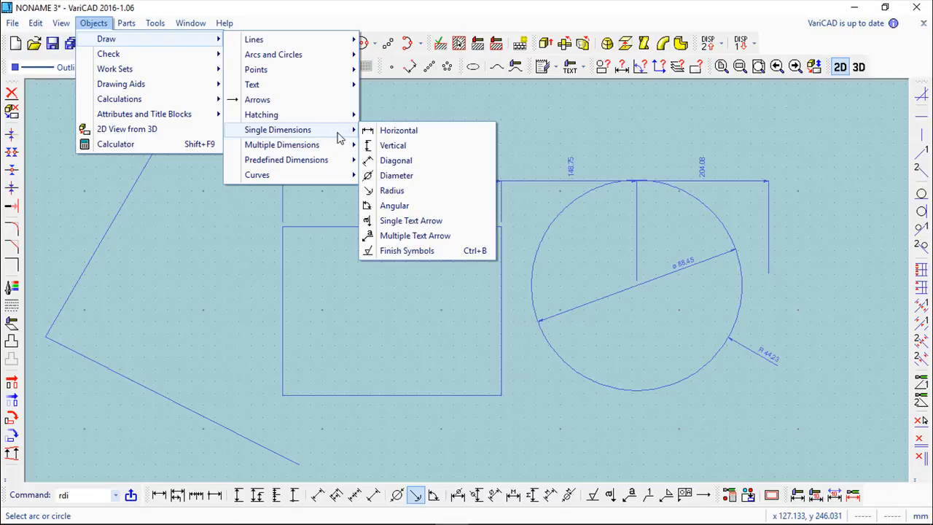
left_click(397, 206)
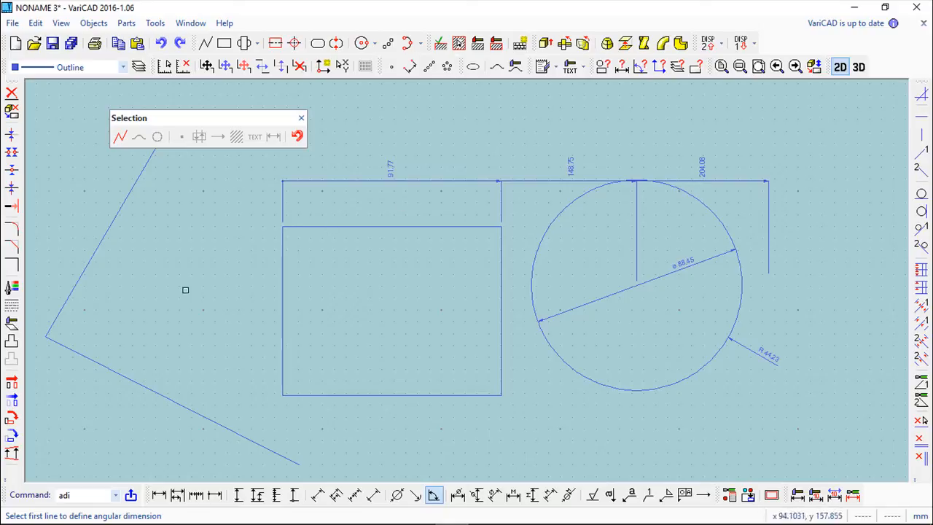
left_click(85, 274)
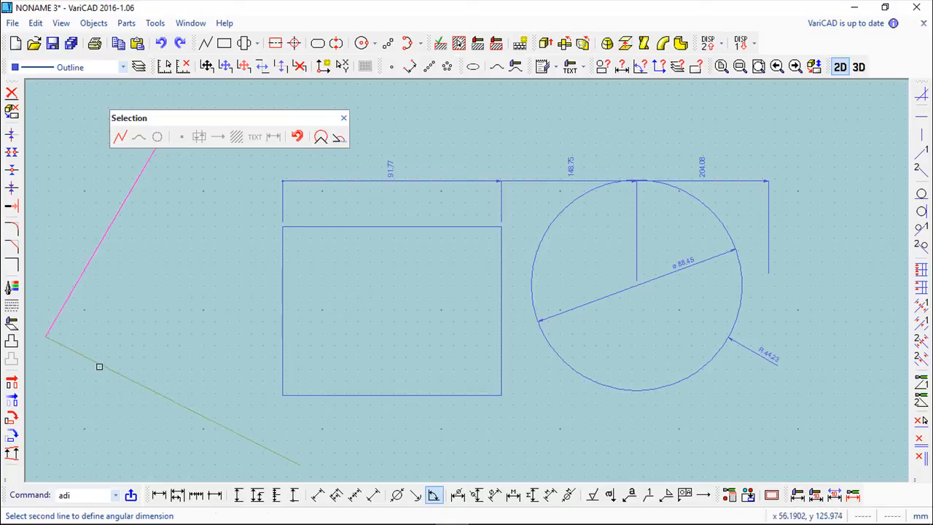
left_click(99, 366)
left_click(153, 299)
scroll(175, 297, "up", 3)
scroll(178, 296, "down", 2)
middle_click_drag(178, 296, 340, 244)
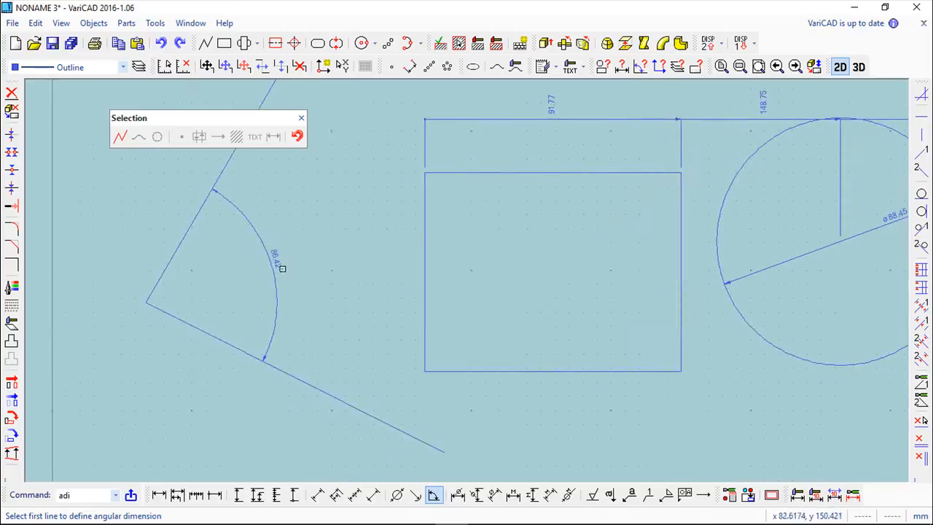
scroll(321, 256, "down", 2)
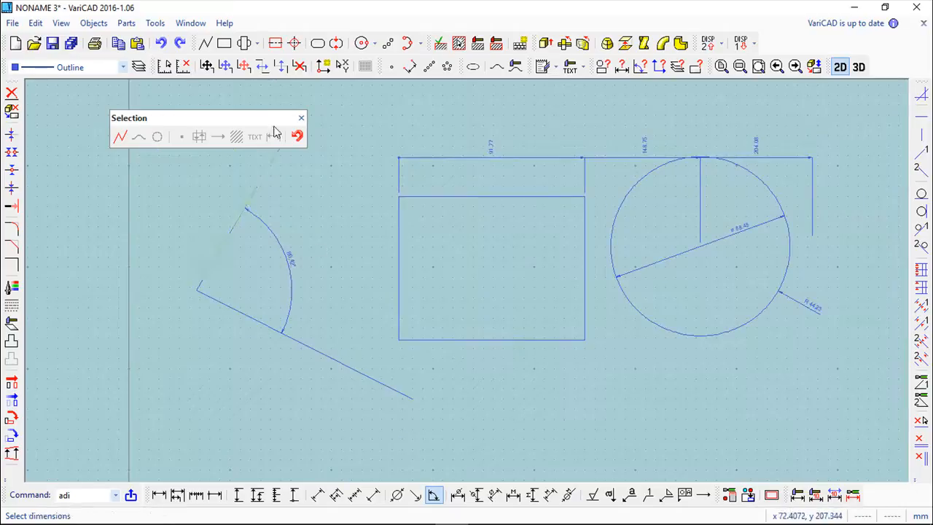
Step: Start a single text arrow with the text "dimension 12356" followed by the diameter and plus-minus symbols
left_click(93, 22)
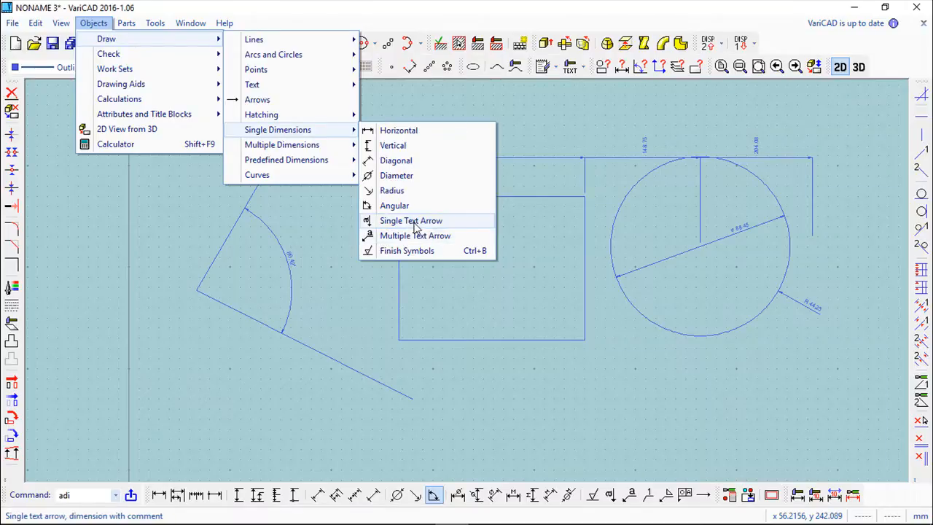
left_click(414, 227)
left_click_drag(379, 190, 371, 138)
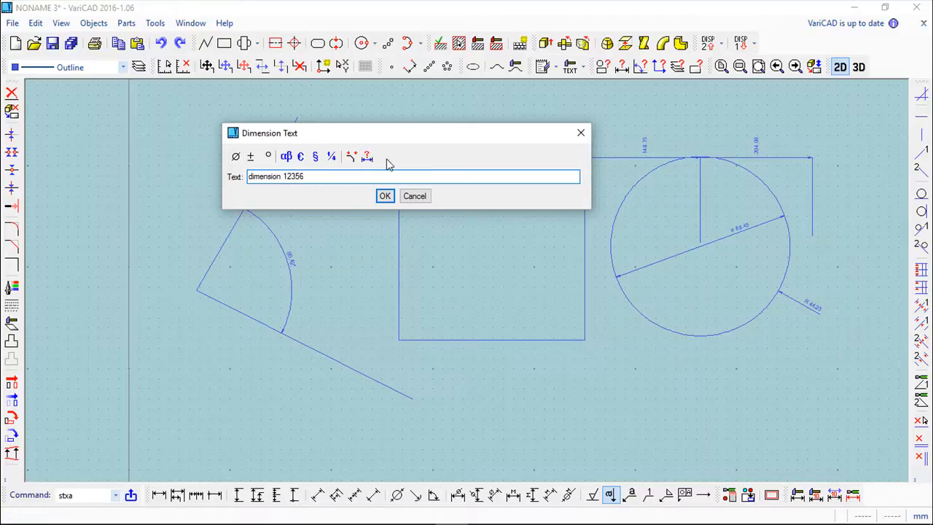
left_click(236, 156)
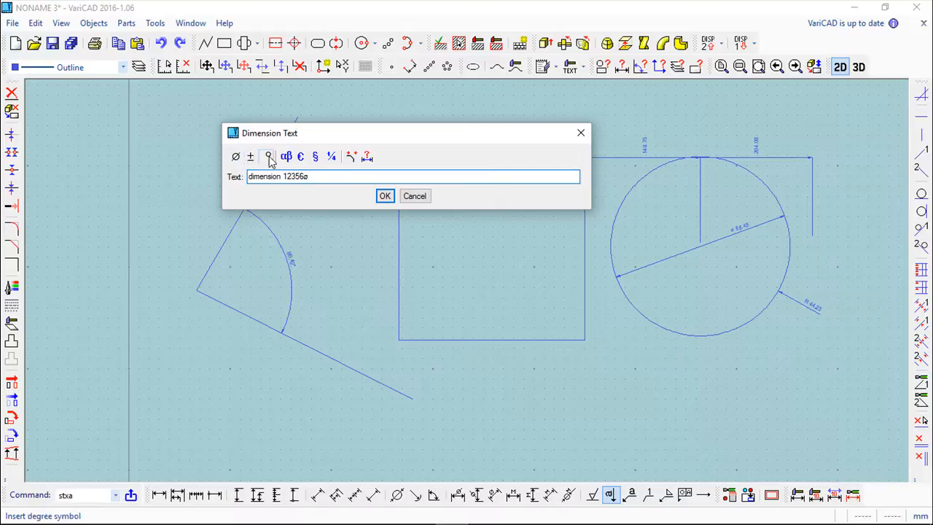
left_click(250, 158)
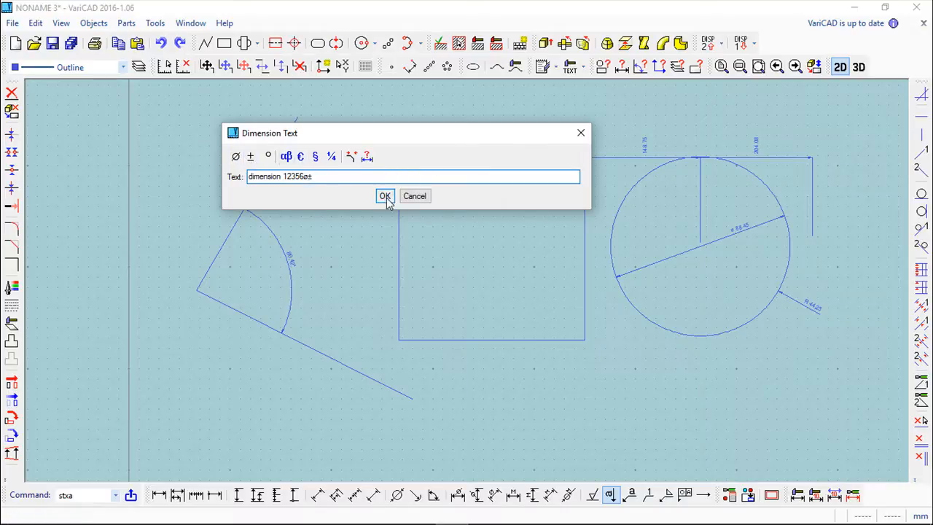
Step: Append a measured 2D distance between two free points below the rectangle to the arrow text and accept it
left_click(366, 157)
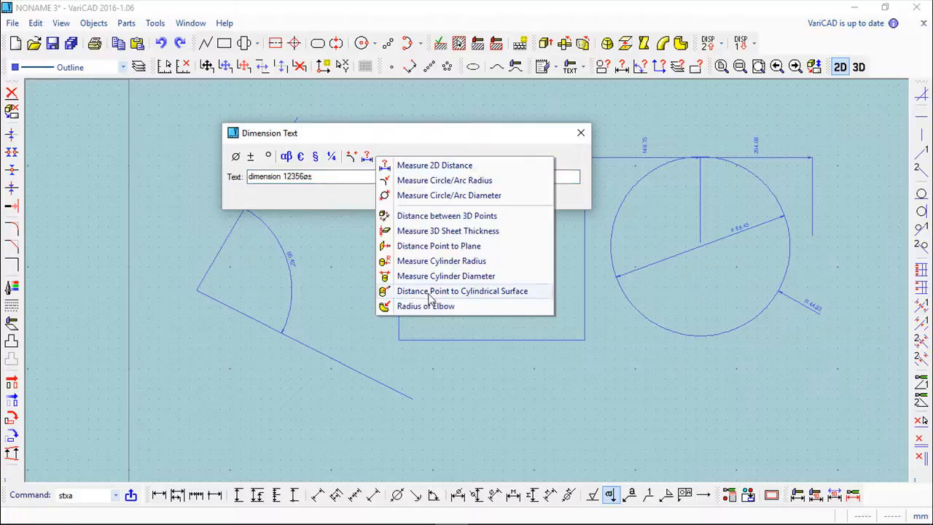
left_click(433, 165)
left_click(483, 375)
left_click(610, 379)
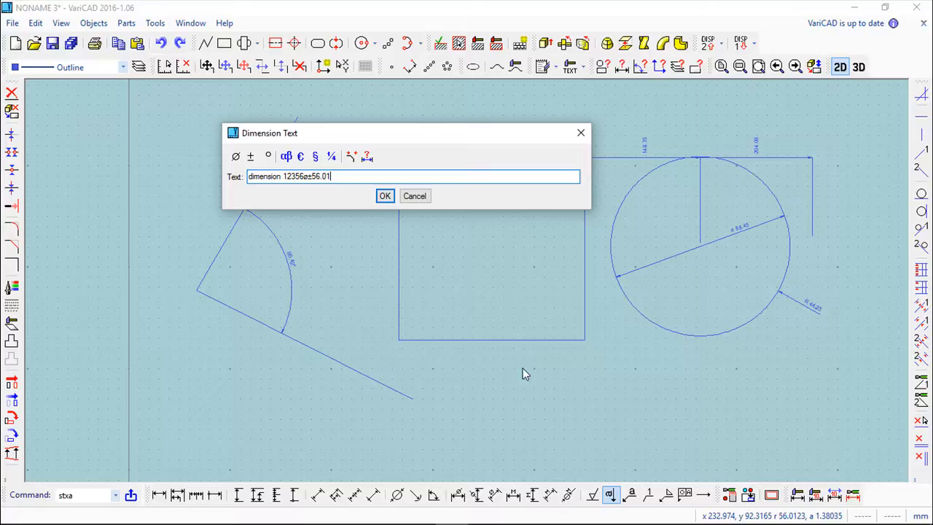
left_click(384, 196)
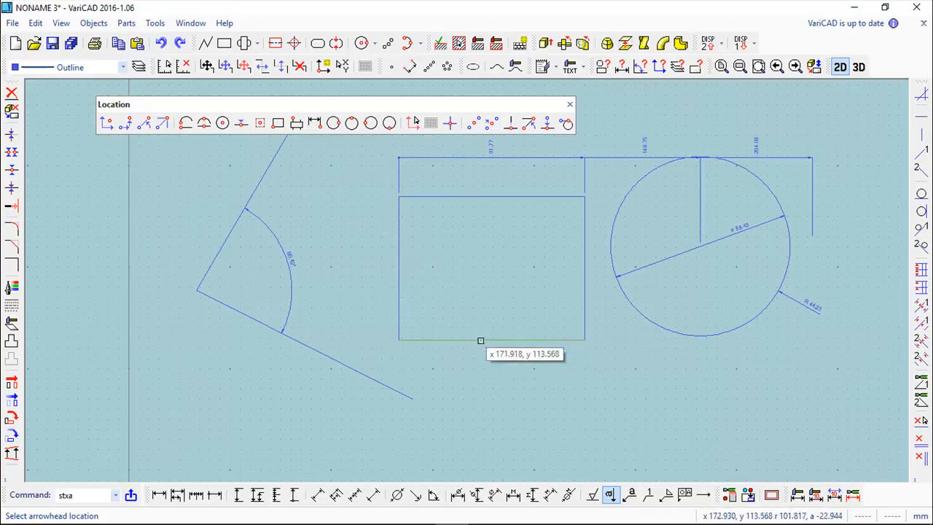
Step: Place the text arrow with its head at the midpoint of the rectangle's bottom edge and its text down to the right
left_click(492, 339)
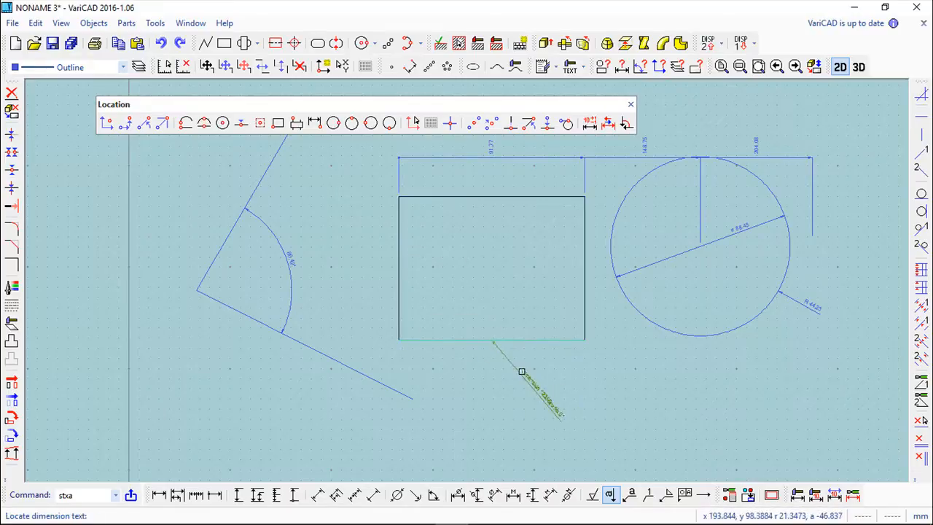
left_click(522, 372)
scroll(547, 371, "up", 4)
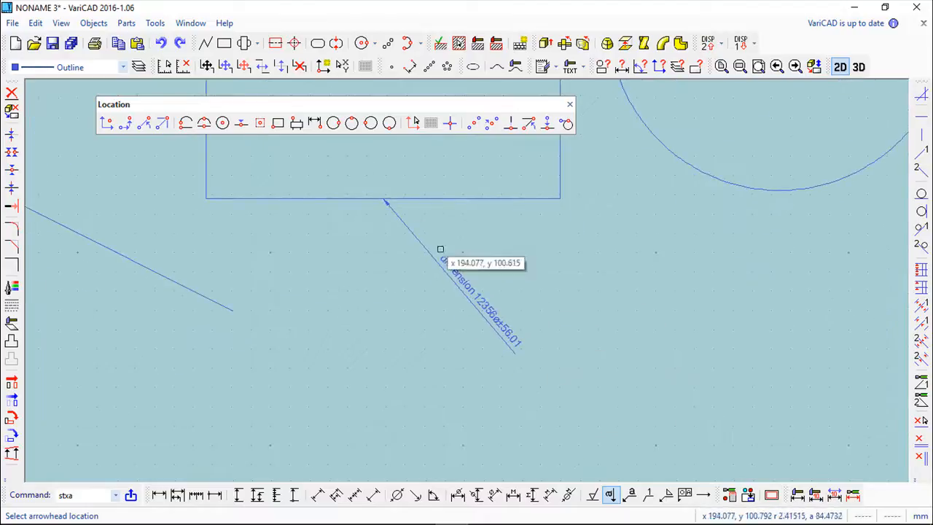
scroll(441, 220, "down", 5)
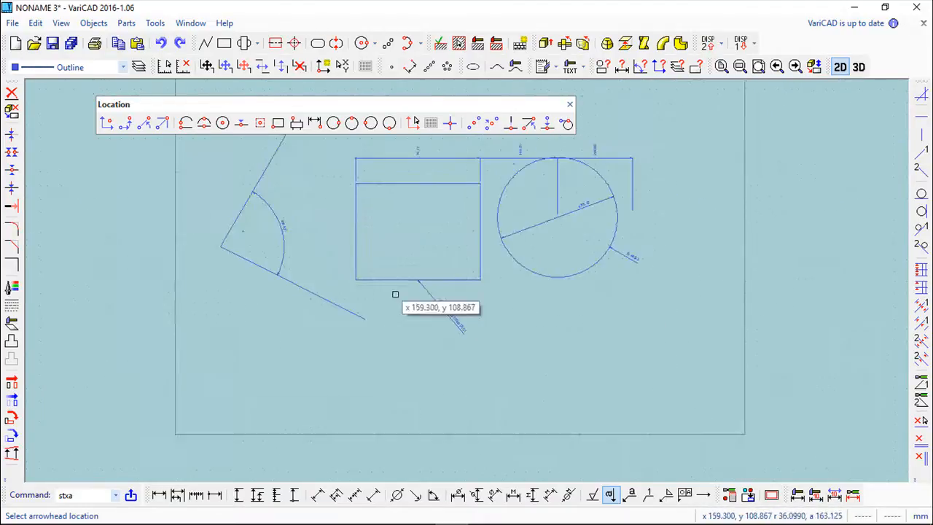
scroll(416, 278, "up", 2)
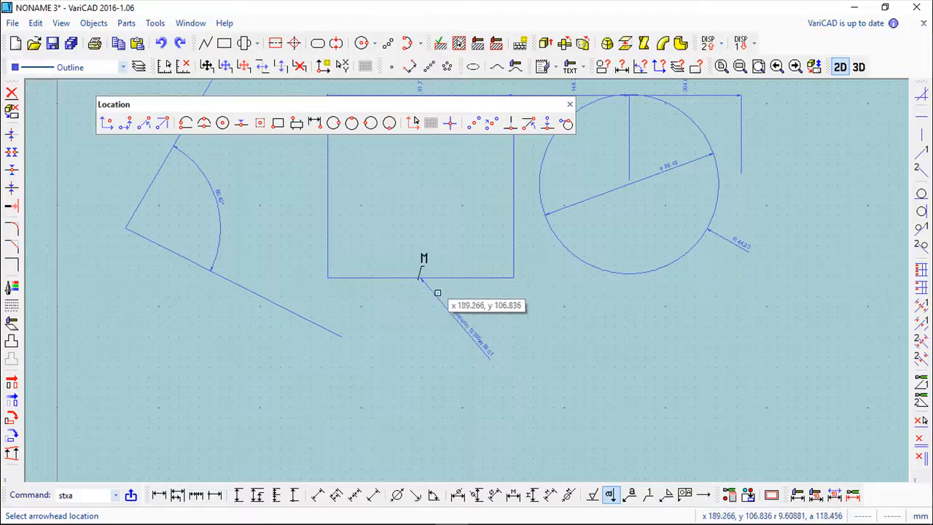
Step: Start a finish symbol of the machined-surface type with roughness value 0.8 and no additional flag or outline mark
left_click(92, 23)
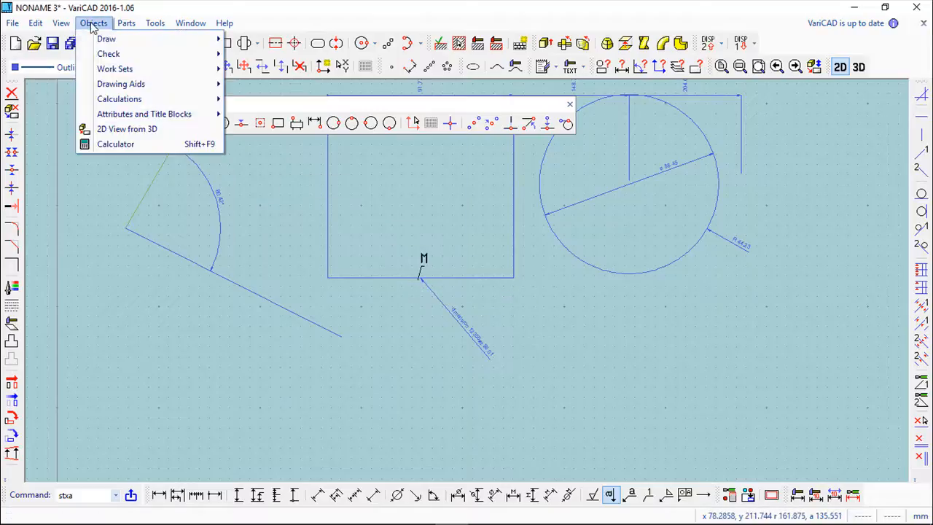
mouse_move(105, 39)
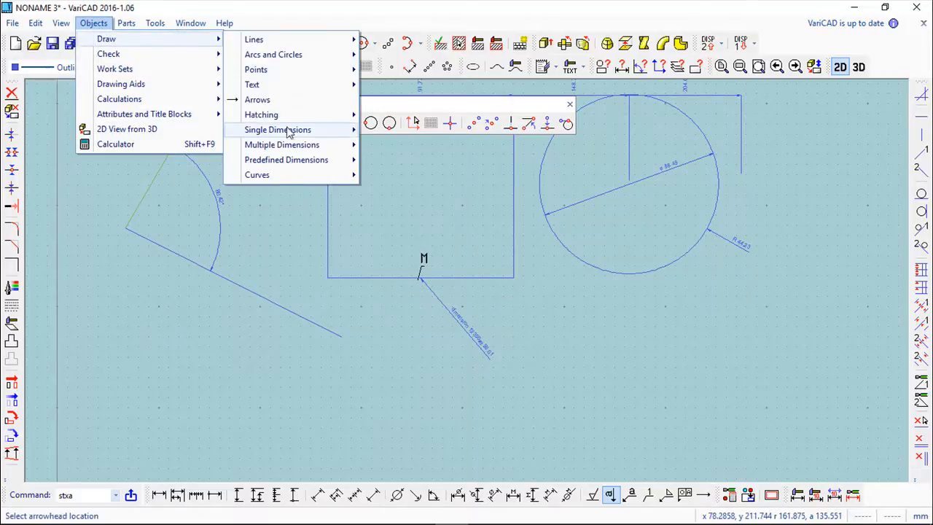
mouse_move(290, 138)
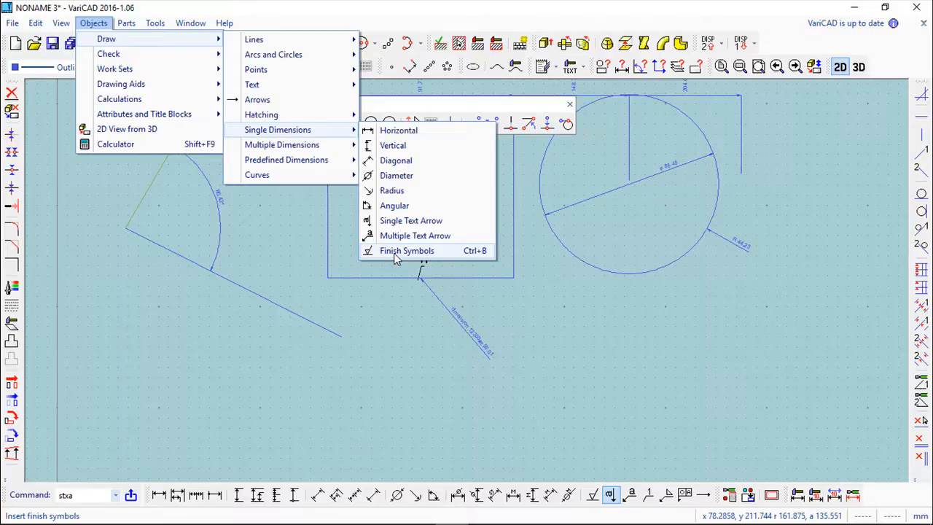
left_click(404, 250)
left_click_drag(364, 59, 682, 74)
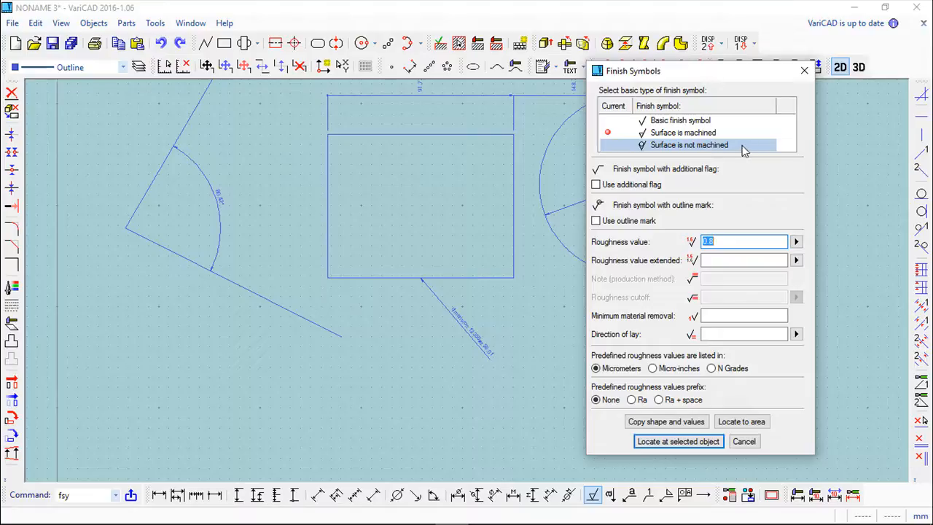
left_click(597, 186)
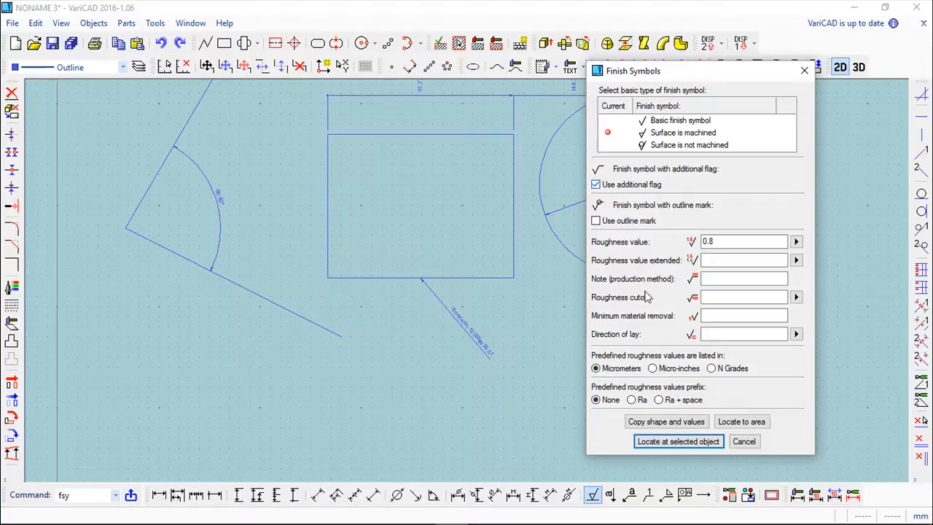
left_click(596, 185)
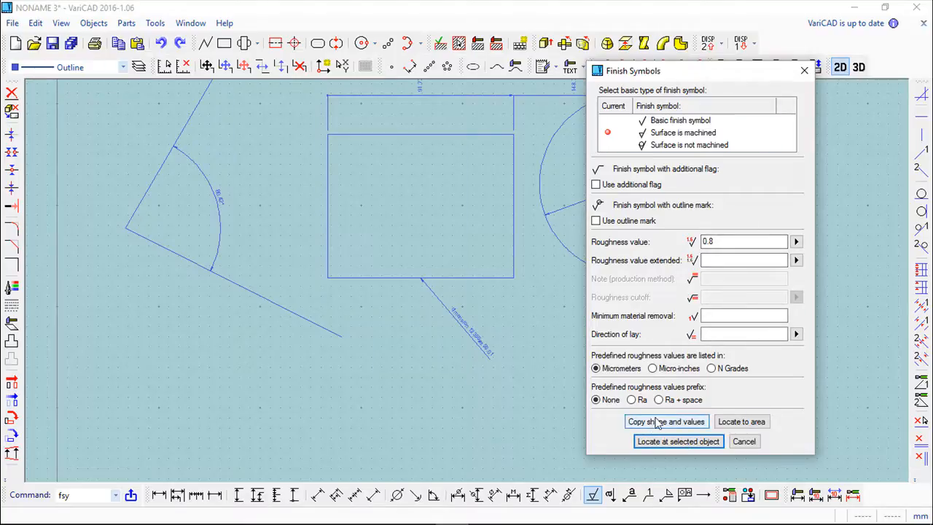
Step: Locate the finish symbol on the rectangle's top edge, near its middle and pointing down onto the line, and end the command
left_click(675, 442)
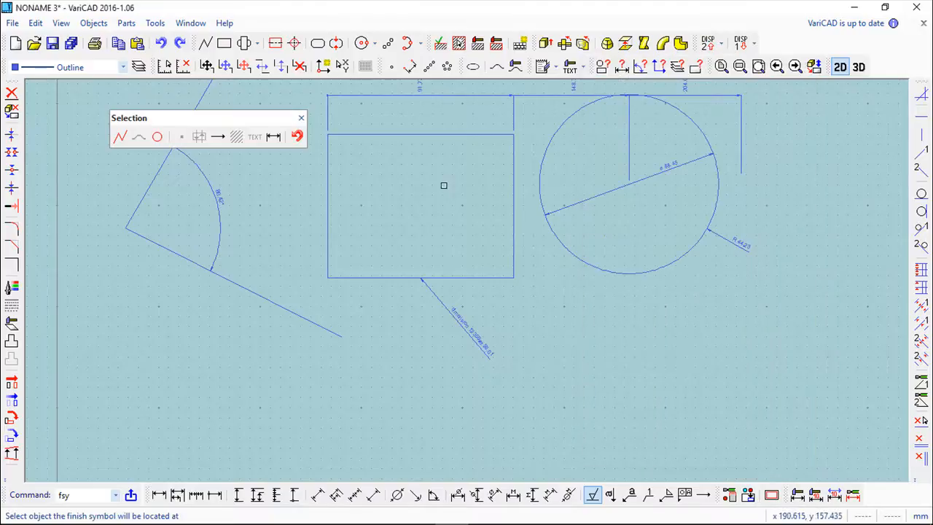
left_click(430, 134)
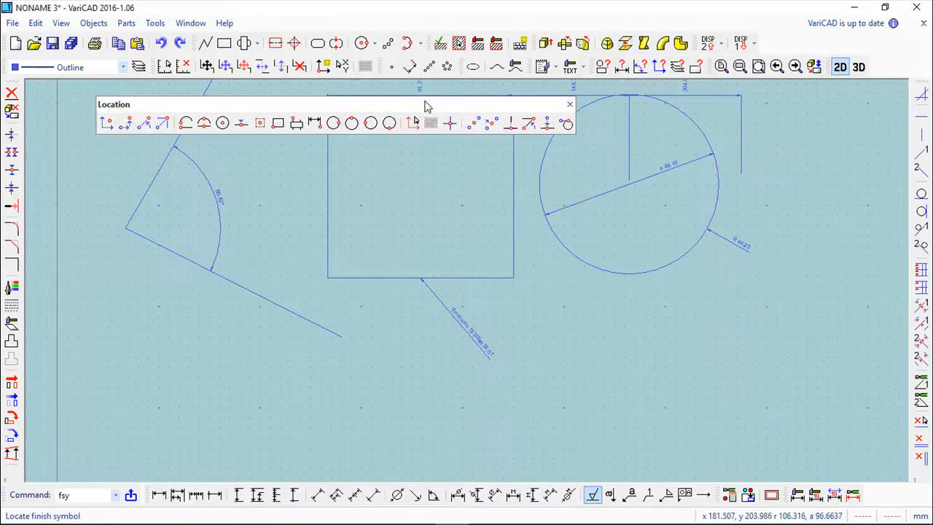
left_click_drag(426, 106, 600, 342)
left_click(422, 117)
middle_click_drag(451, 187, 475, 356)
scroll(475, 358, "up", 4)
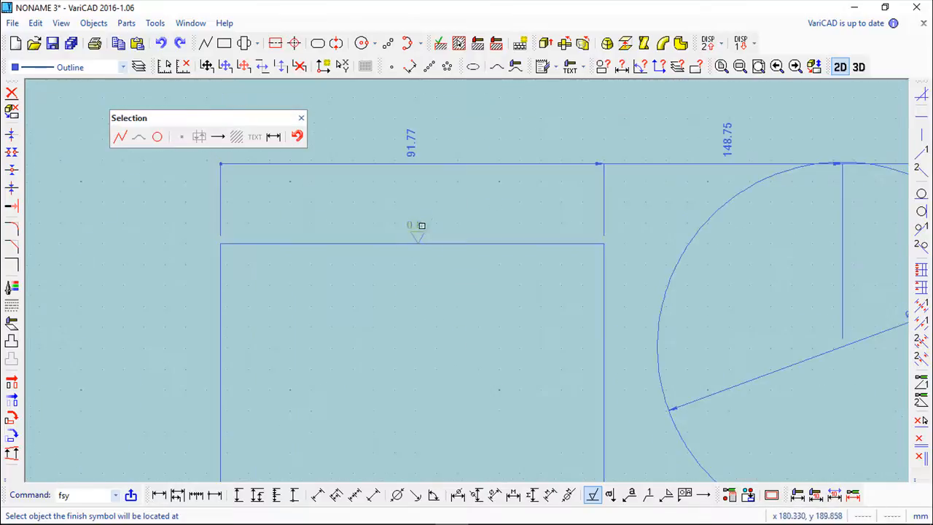
scroll(416, 266, "down", 3)
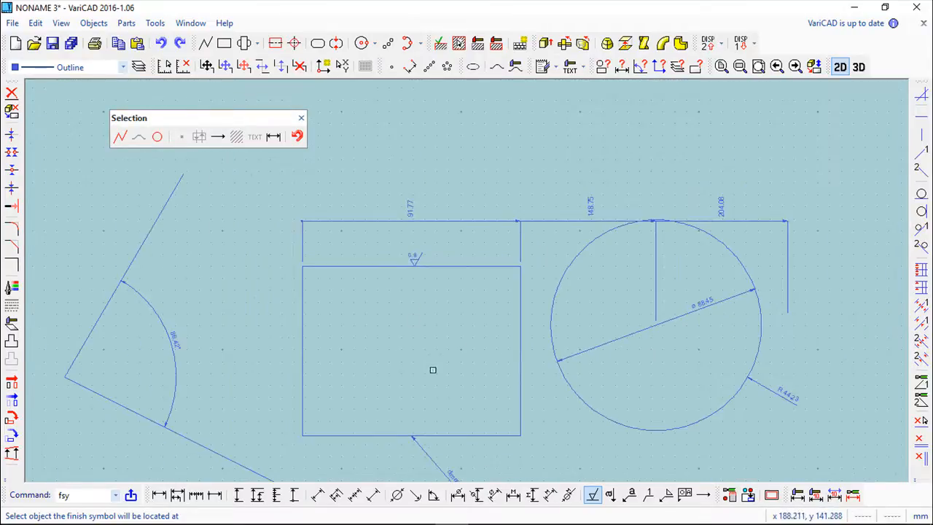
mouse_move(452, 333)
middle_mouse_down()
mouse_move(468, 250)
mouse_move(461, 260)
middle_mouse_up()
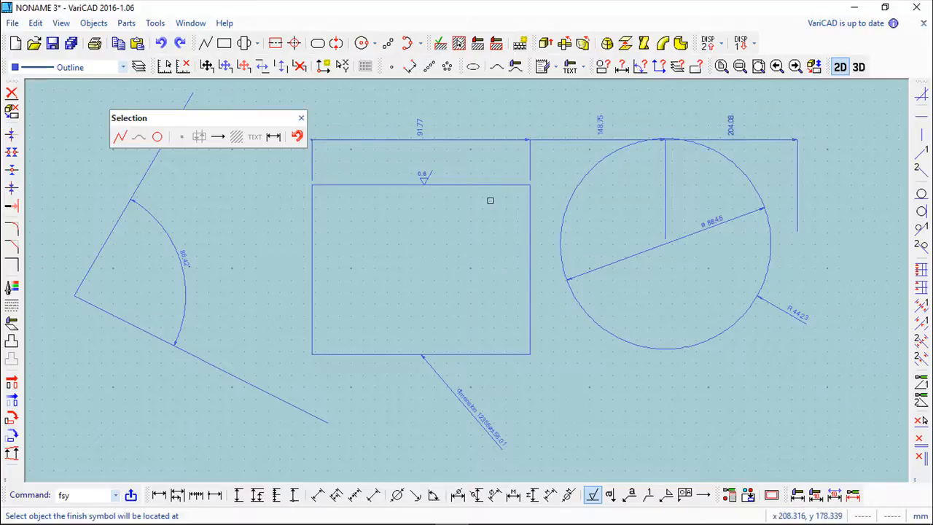
left_click(301, 118)
Step: Add a predefined horizontal diameter dimension between the rectangle's bottom corners, placing its text just below the bottom edge
left_click(94, 23)
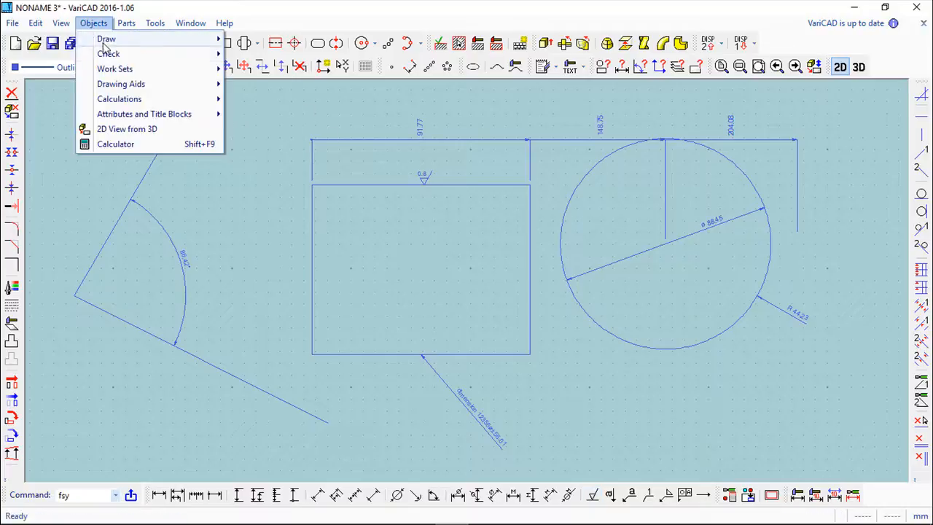
mouse_move(105, 44)
mouse_move(281, 131)
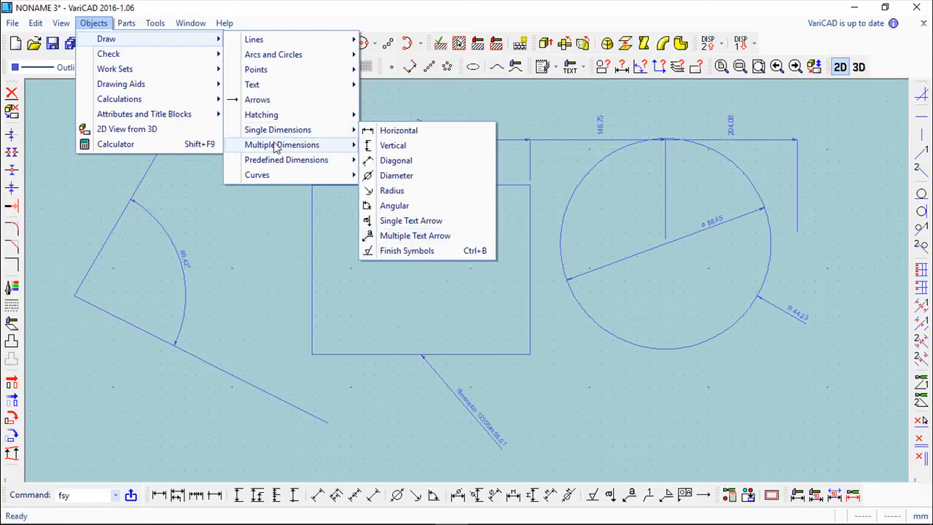
mouse_move(320, 161)
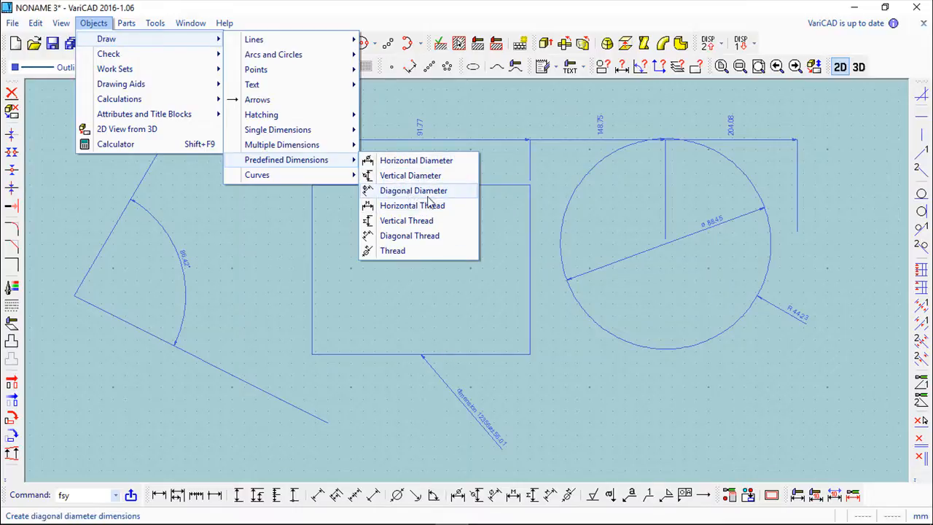
left_click(401, 166)
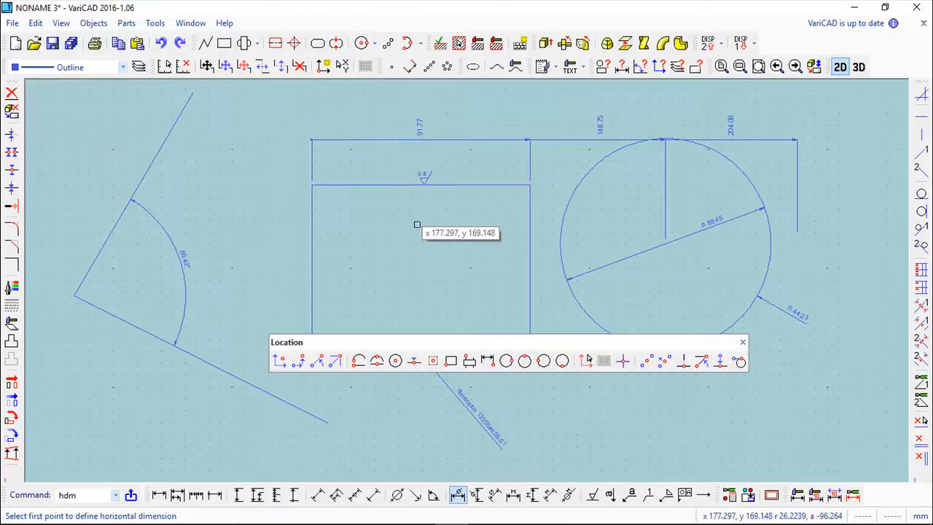
middle_click_drag(371, 265, 482, 282)
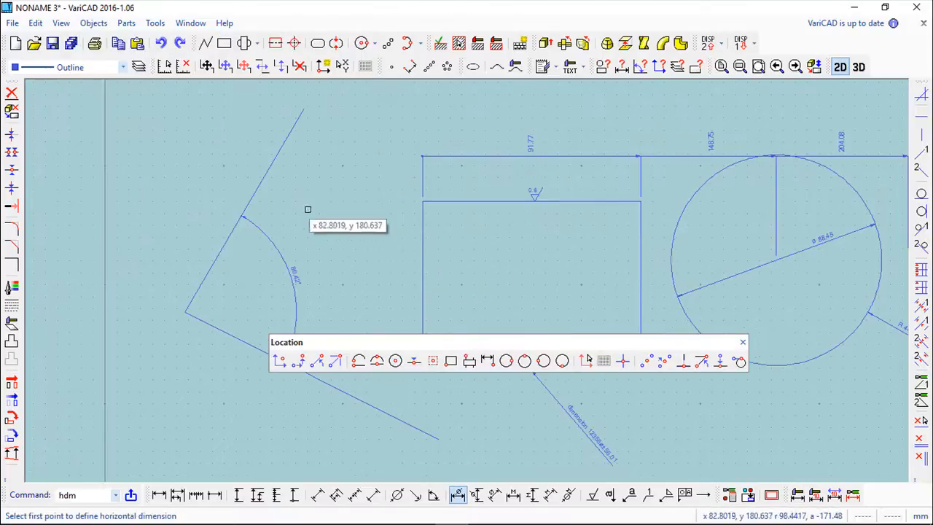
left_click_drag(546, 345, 563, 426)
left_click(422, 371)
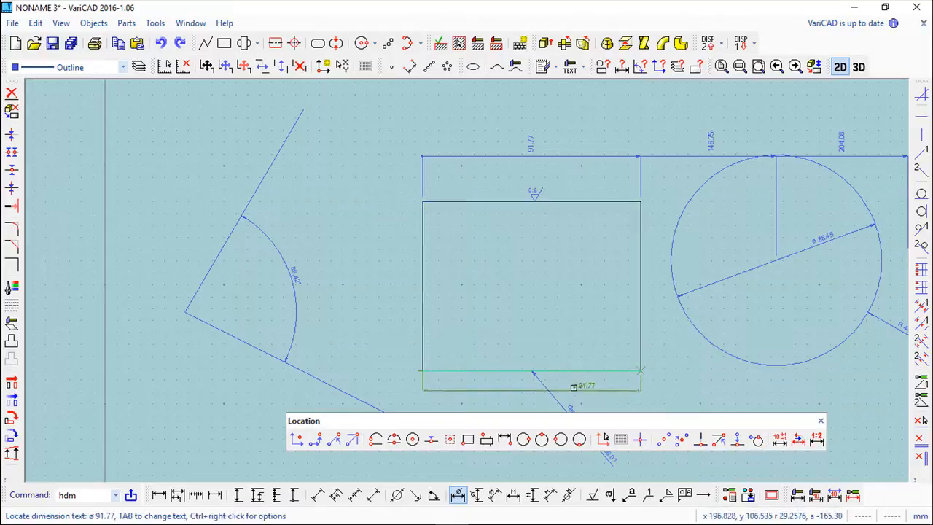
left_click(602, 368)
scroll(602, 361, "up", 2)
middle_click_drag(602, 360, 530, 239)
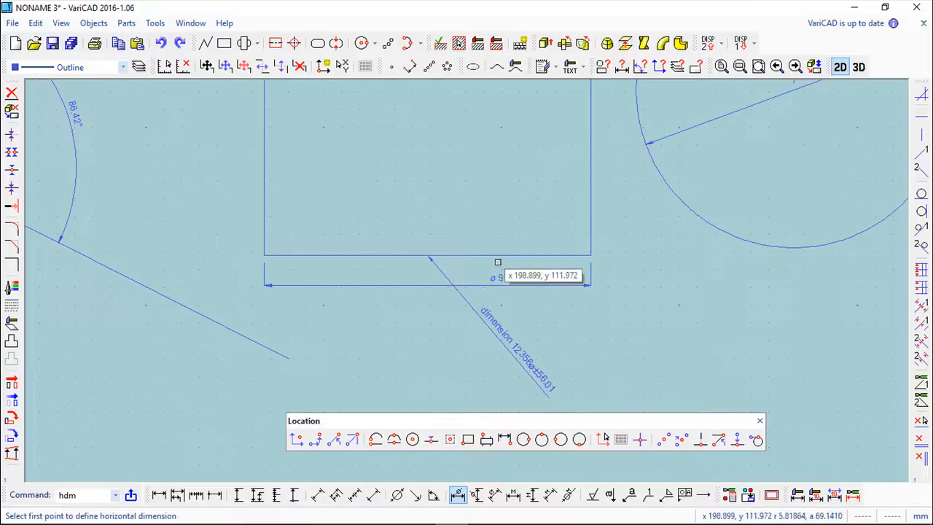
scroll(496, 267, "down", 3)
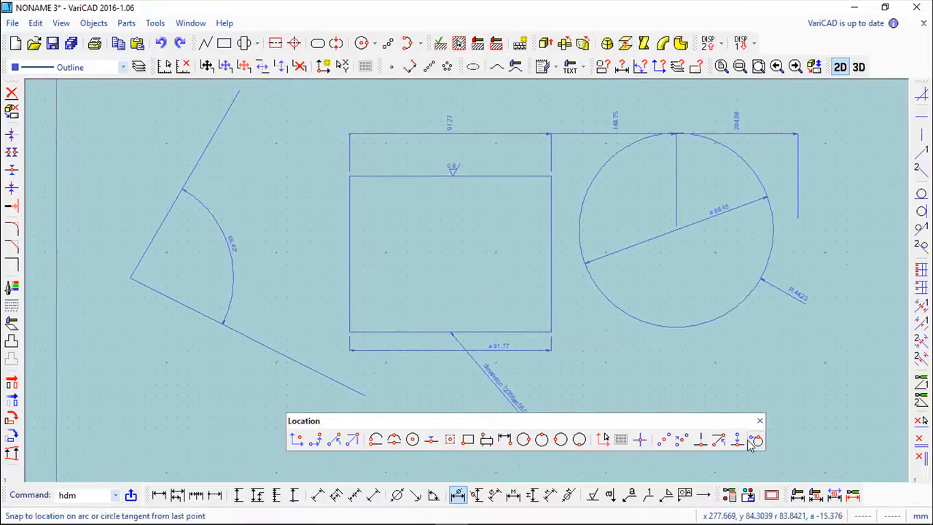
left_click(761, 422)
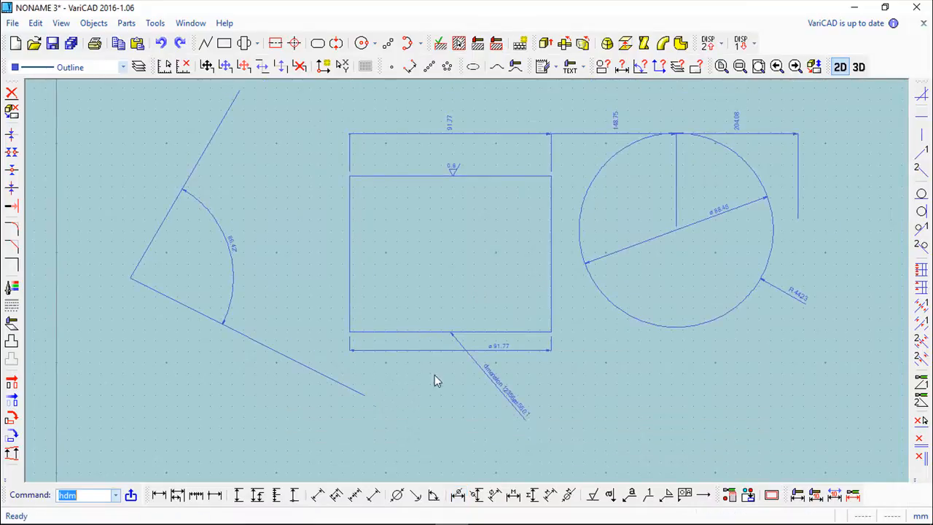
scroll(430, 350, "down", 1)
scroll(428, 349, "up", 2)
middle_click_drag(464, 283, 439, 363)
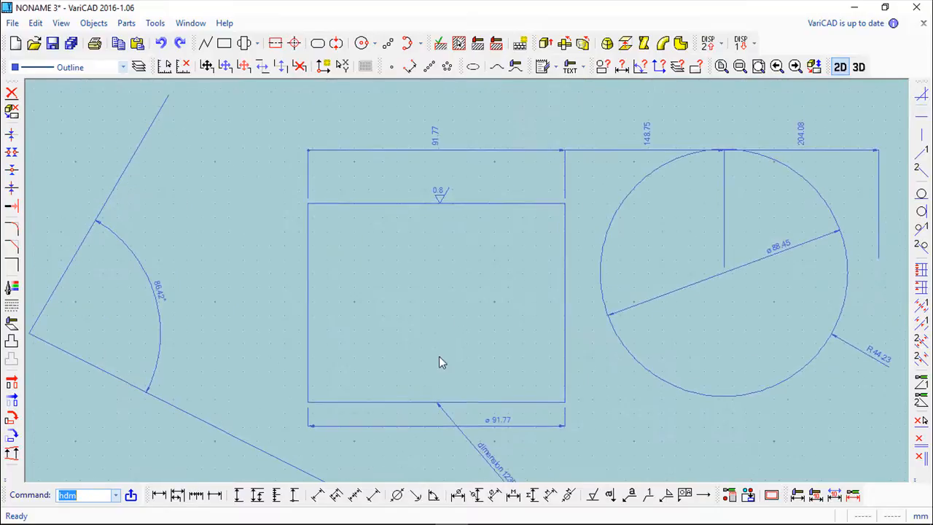
middle_click_drag(450, 319, 325, 289)
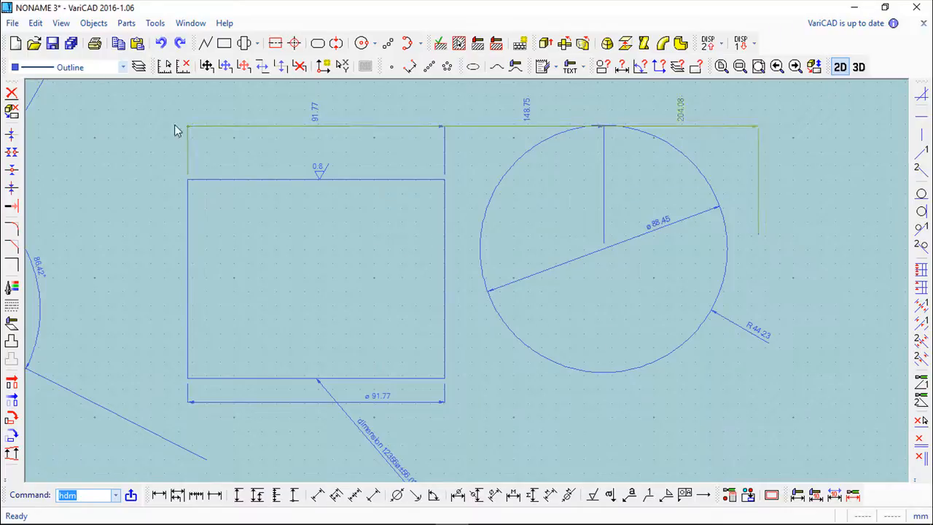
Step: Open the dimension style settings and examine the text attributes, including height, width-to-height ratio and font selection
left_click(93, 24)
mouse_move(143, 23)
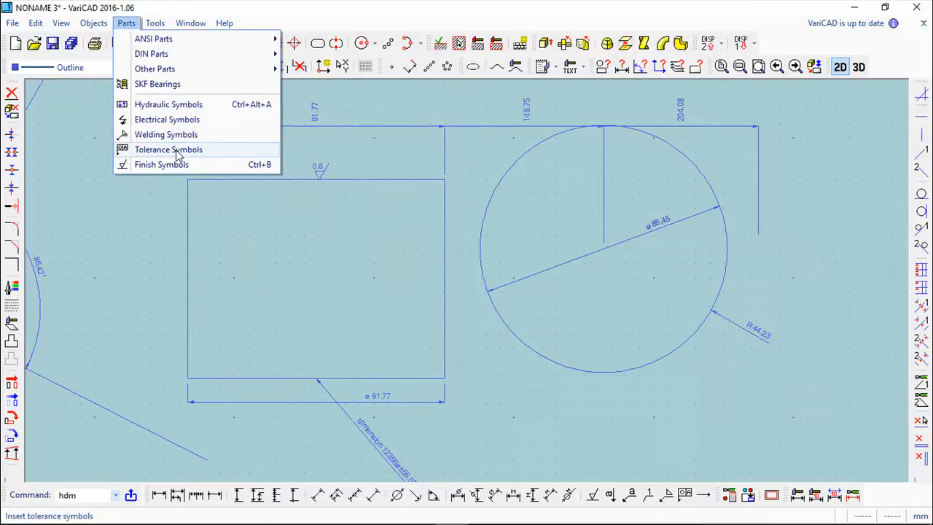
mouse_move(92, 25)
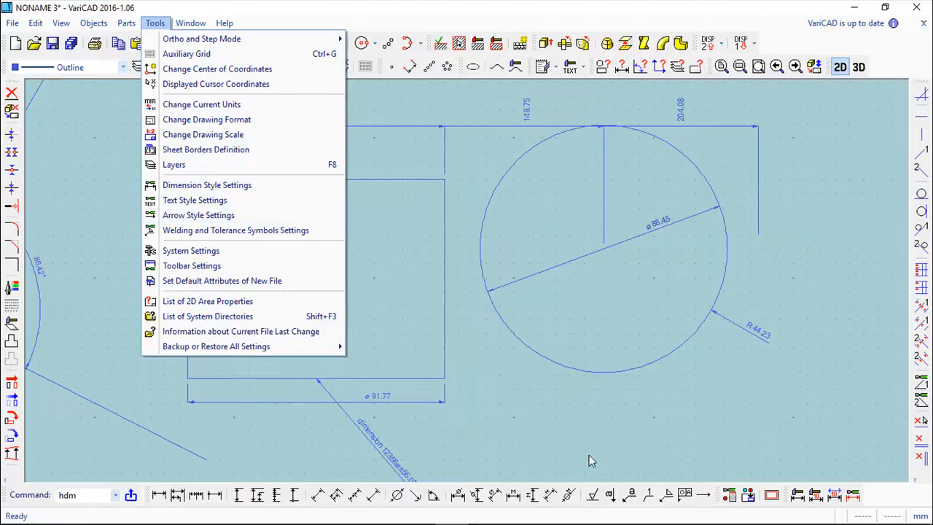
left_click(210, 187)
left_click_drag(228, 55, 290, 162)
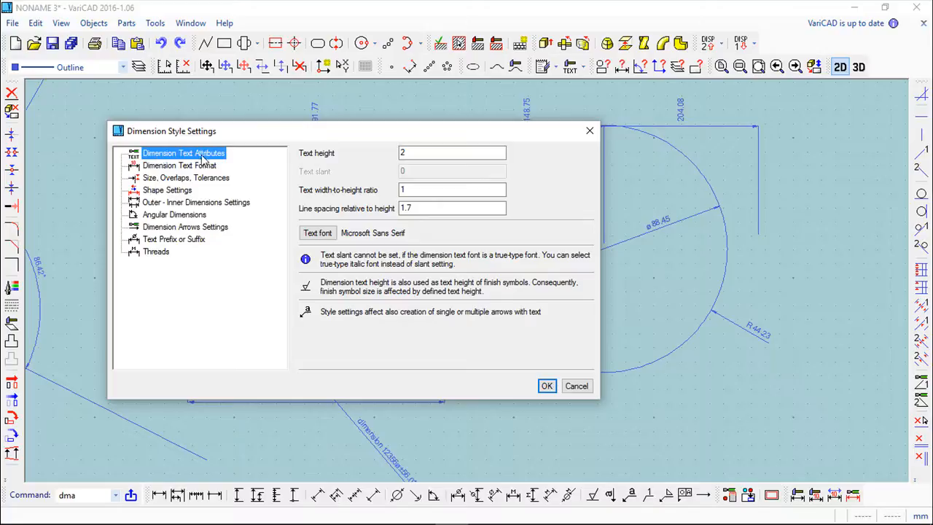
double_click(412, 153)
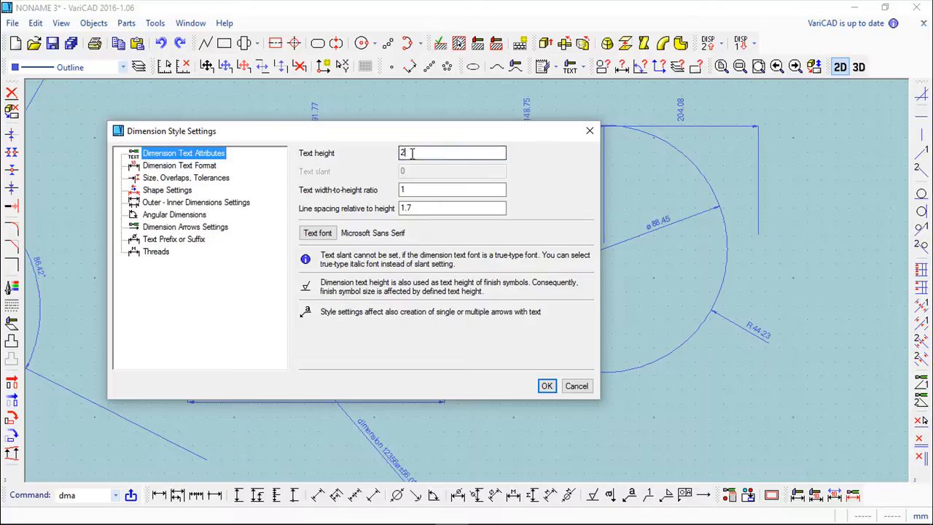
double_click(413, 189)
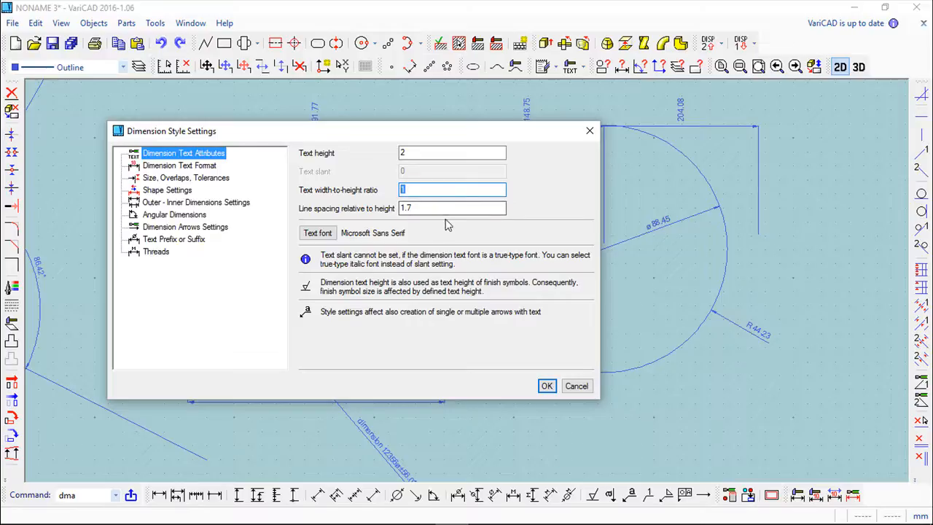
left_click(334, 241)
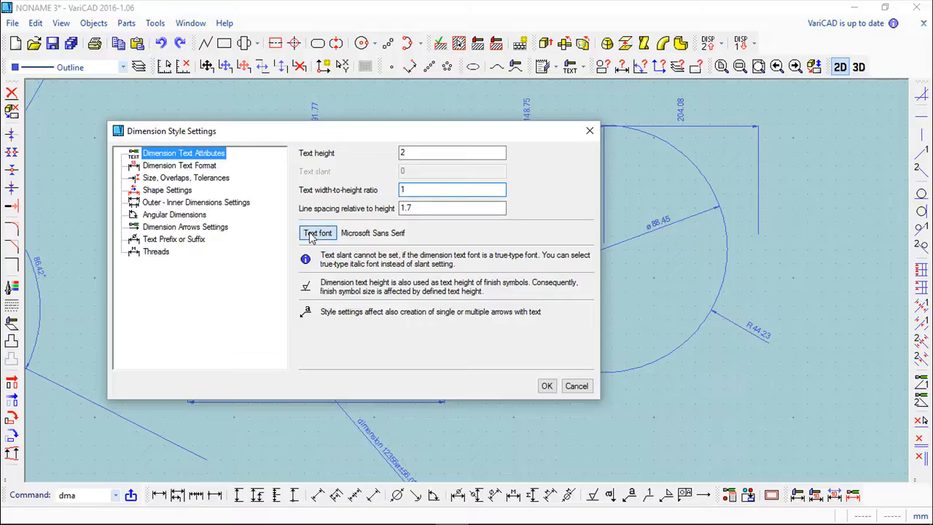
left_click(469, 129)
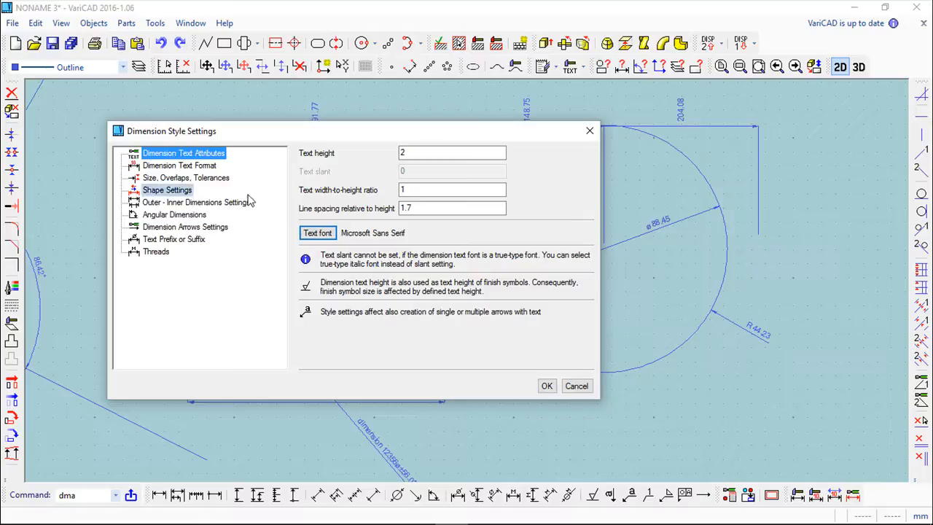
Step: Examine the dimension style's text format, sizes and tolerances, shape, outer-inner, angular, arrow, prefix or suffix and thread settings, and close them
left_click(165, 168)
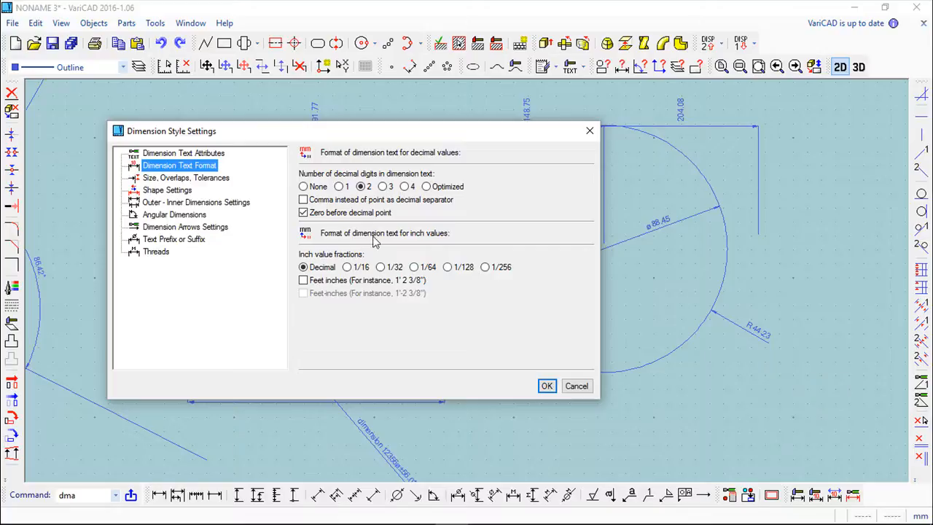
left_click(186, 178)
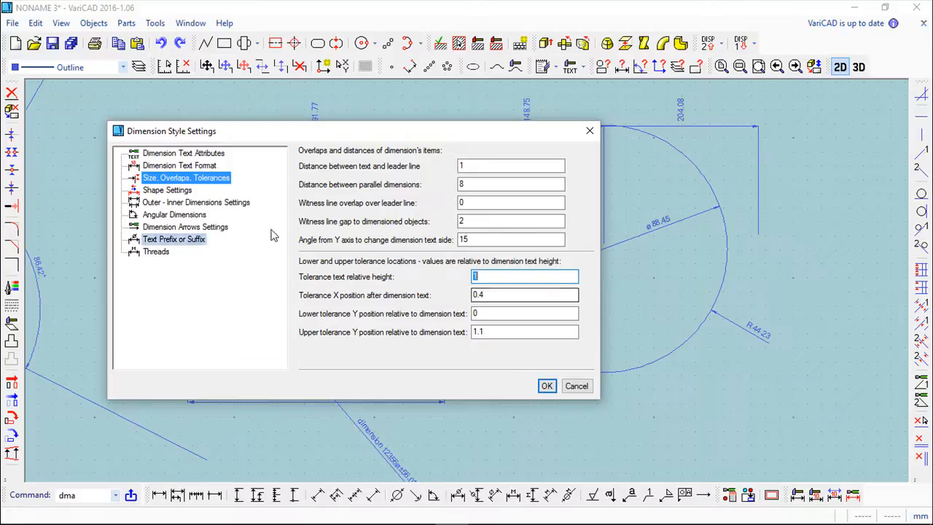
left_click(177, 191)
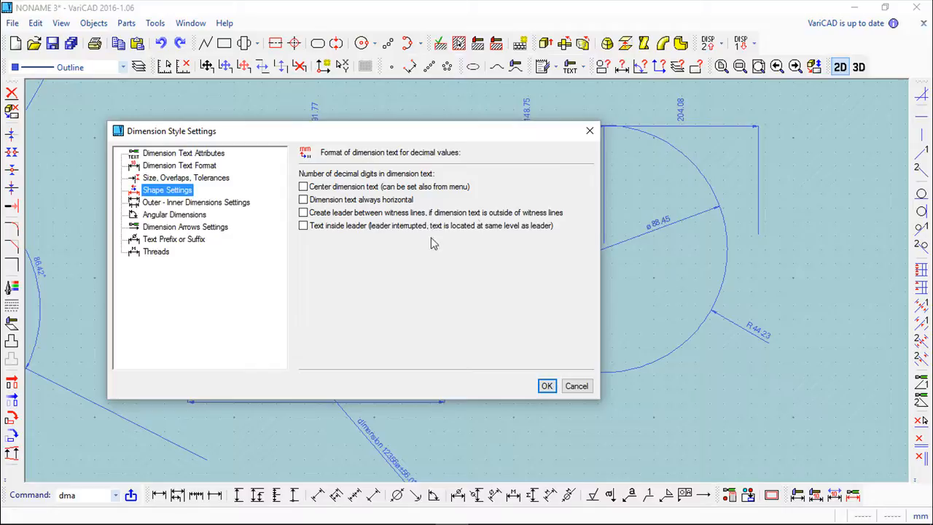
left_click(168, 203)
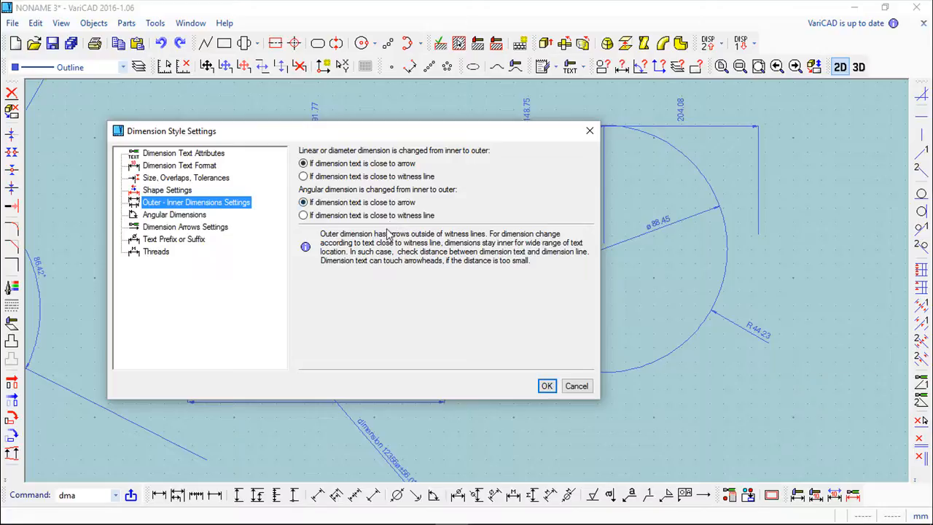
left_click(193, 215)
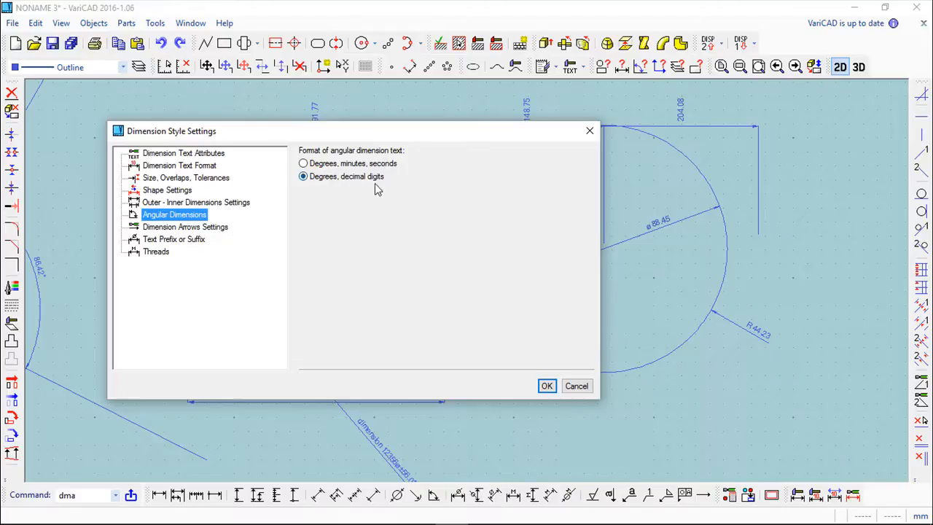
left_click(182, 228)
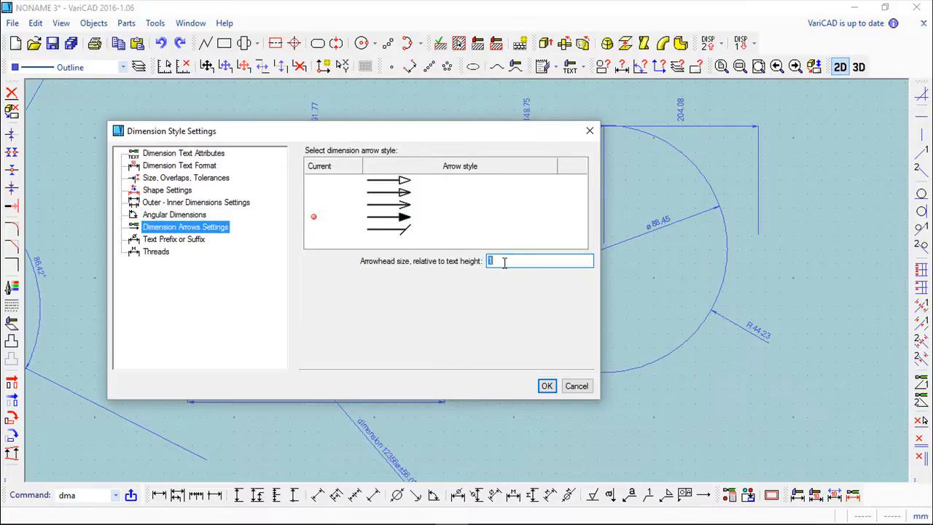
left_click(184, 240)
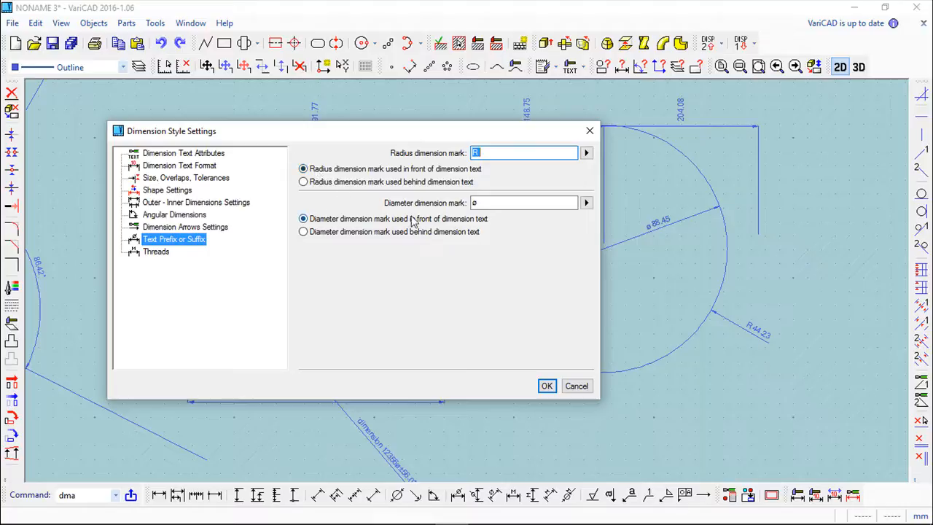
left_click(156, 252)
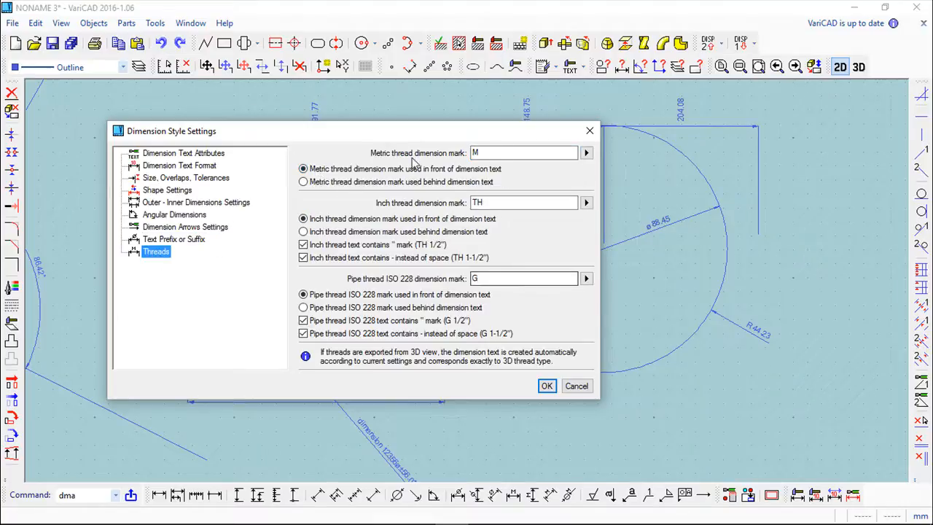
left_click(546, 385)
Step: Start a horizontal dimension between two free points about 59 mm apart, below and to the right of the circle
scroll(562, 366, "down", 3)
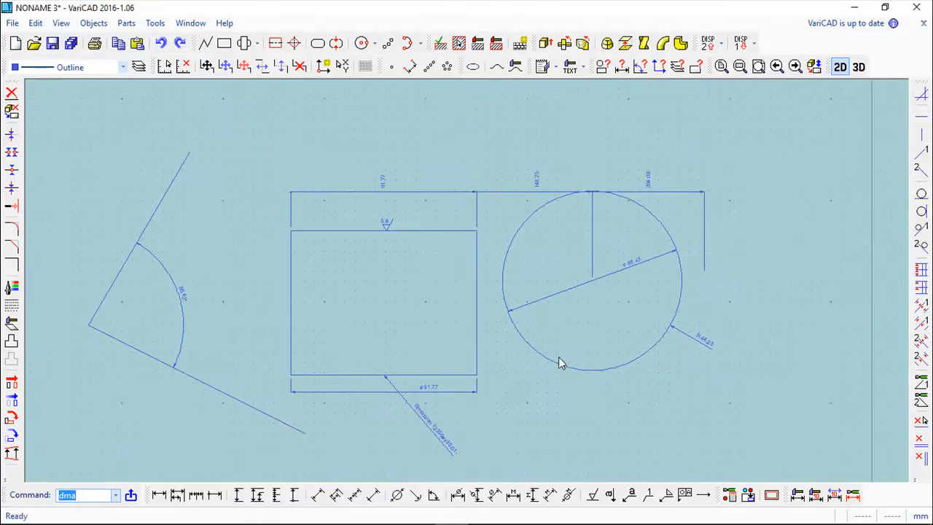
middle_click_drag(558, 359, 508, 302)
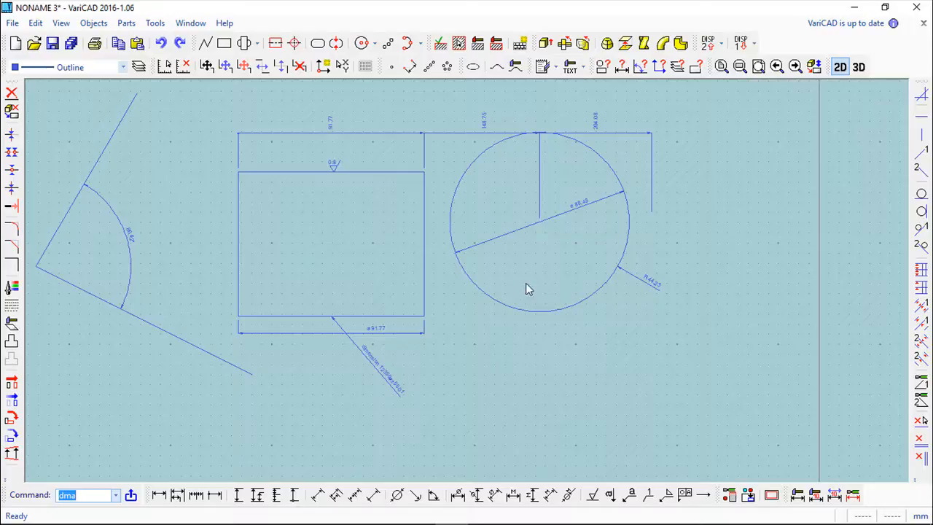
middle_click_drag(528, 264, 417, 283)
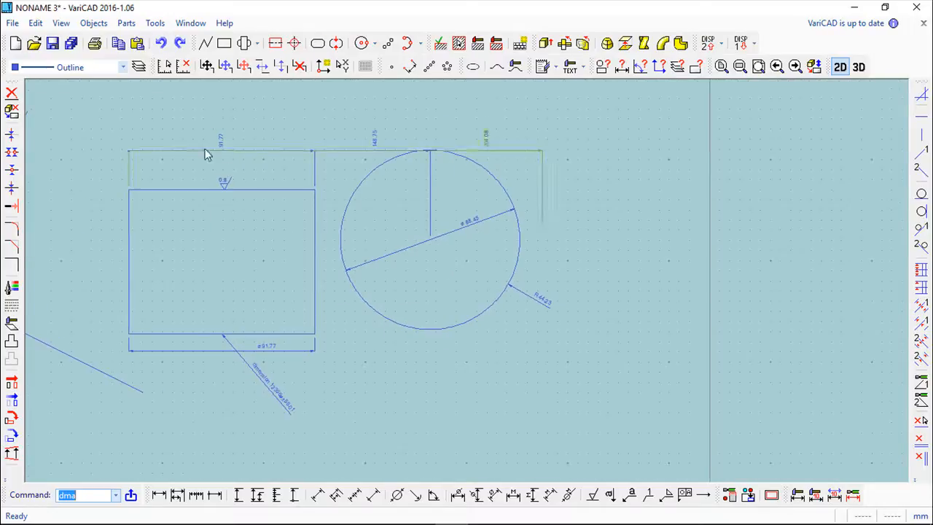
left_click(159, 495)
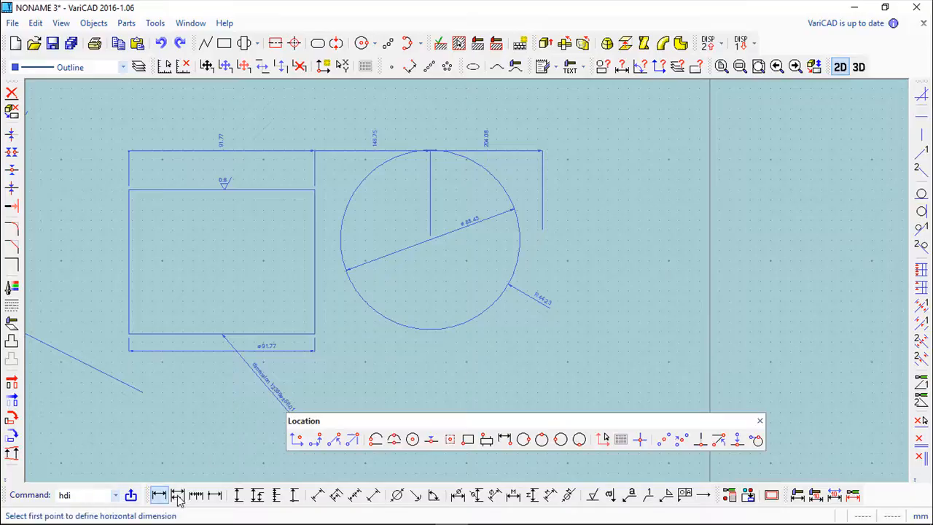
left_click(517, 339)
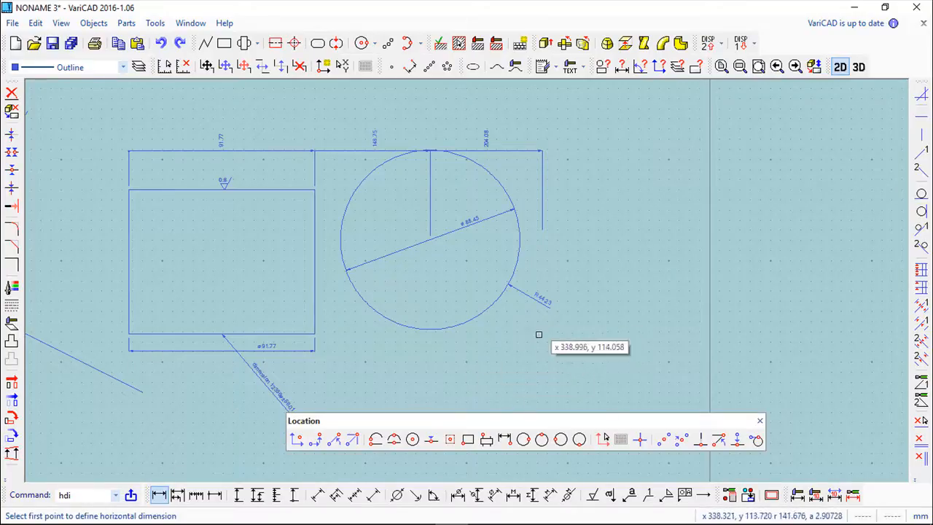
left_click(636, 337)
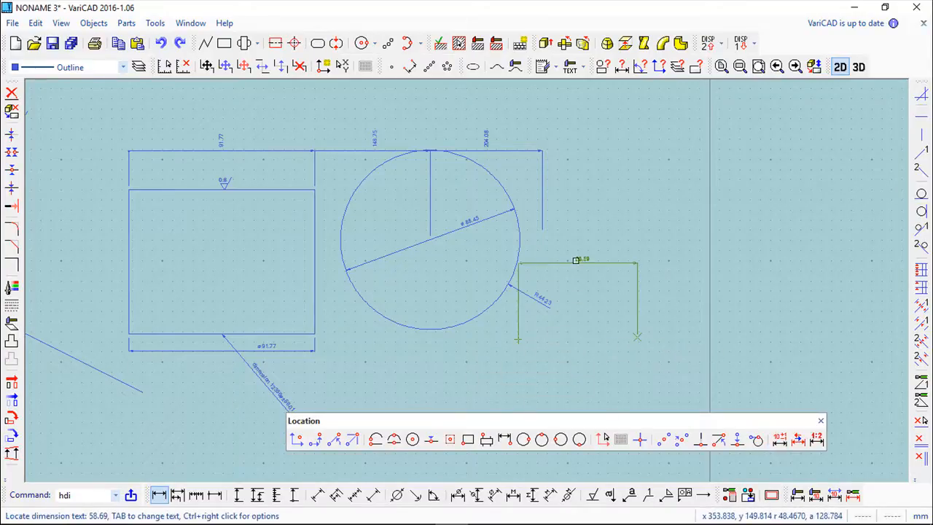
Step: Change the new horizontal dimension's text to 60 with an upper tolerance of +0.1 and a lower tolerance of -0.1
scroll(569, 263, "up", 5)
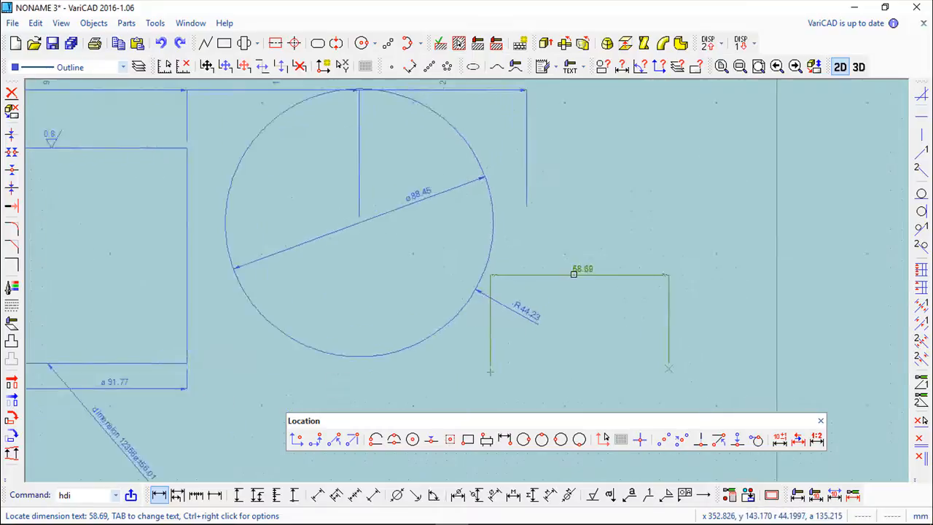
middle_click_drag(582, 285, 503, 157)
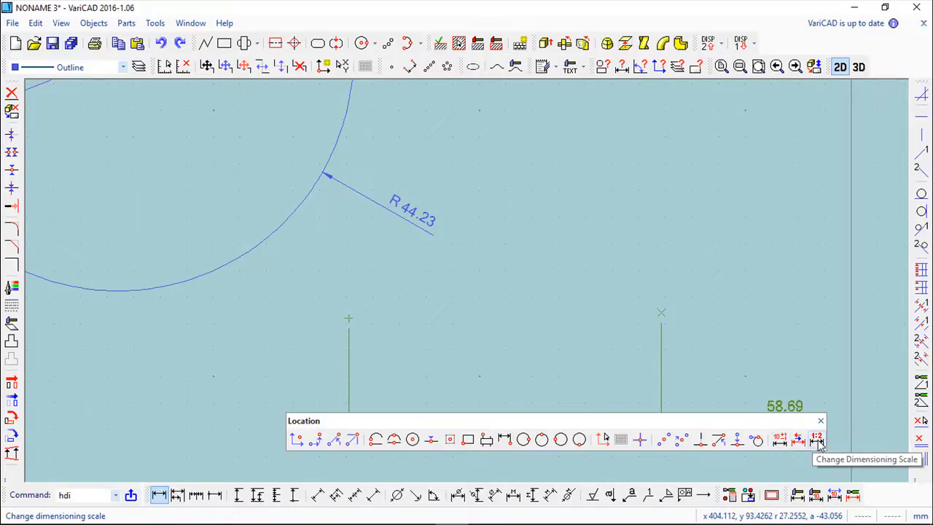
left_click(779, 440)
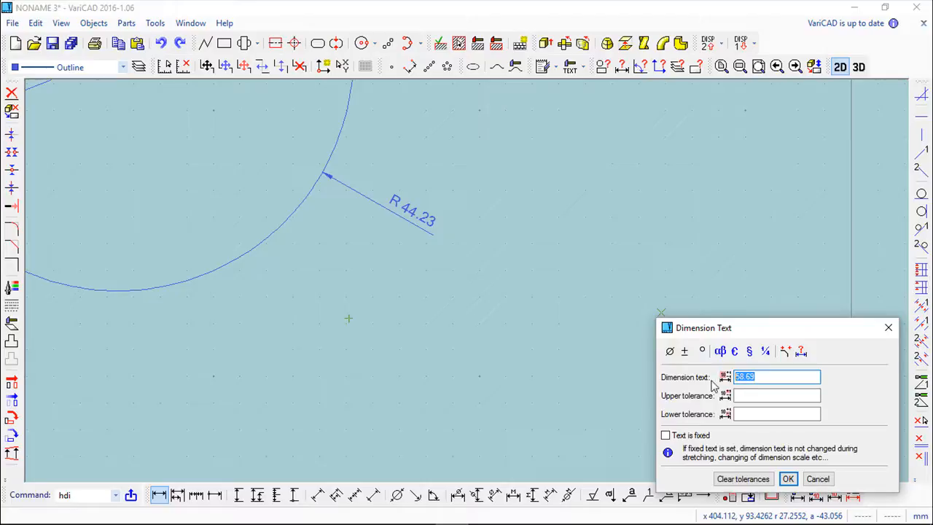
type("60")
left_click(737, 395)
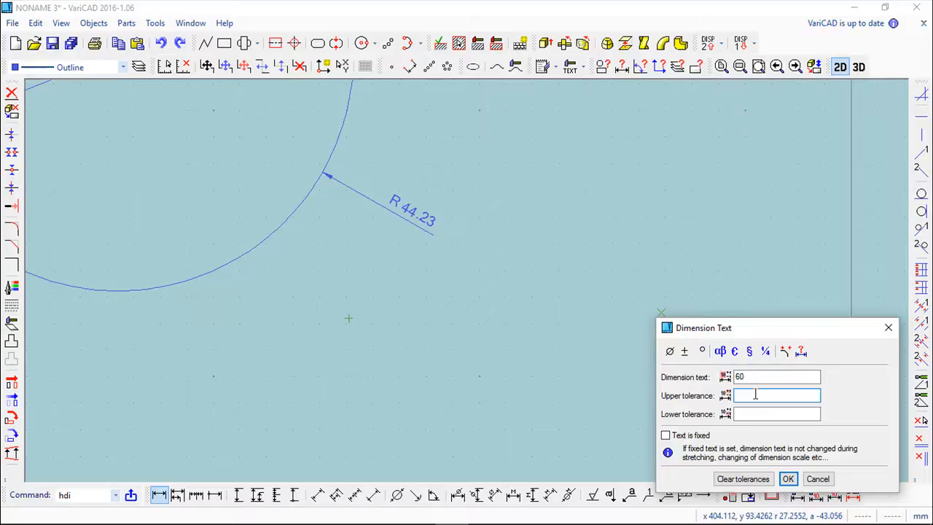
left_click(754, 414)
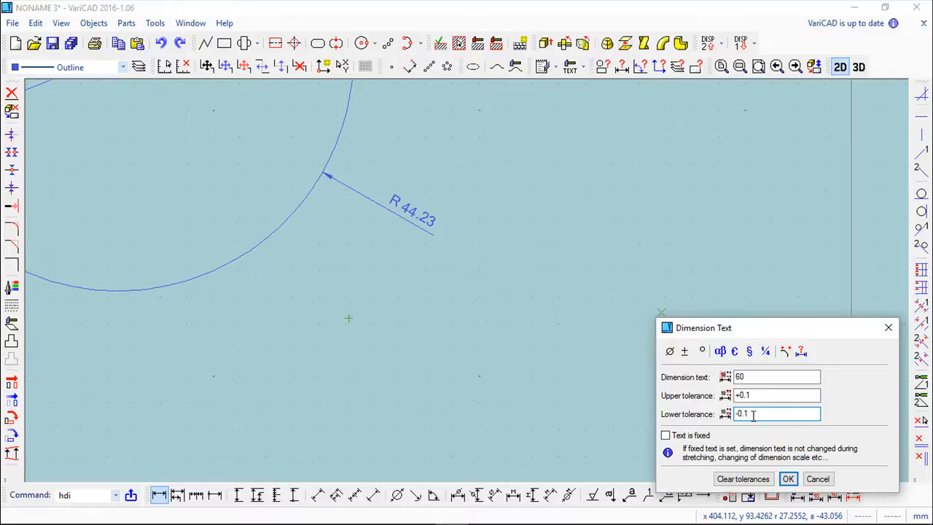
left_click(788, 478)
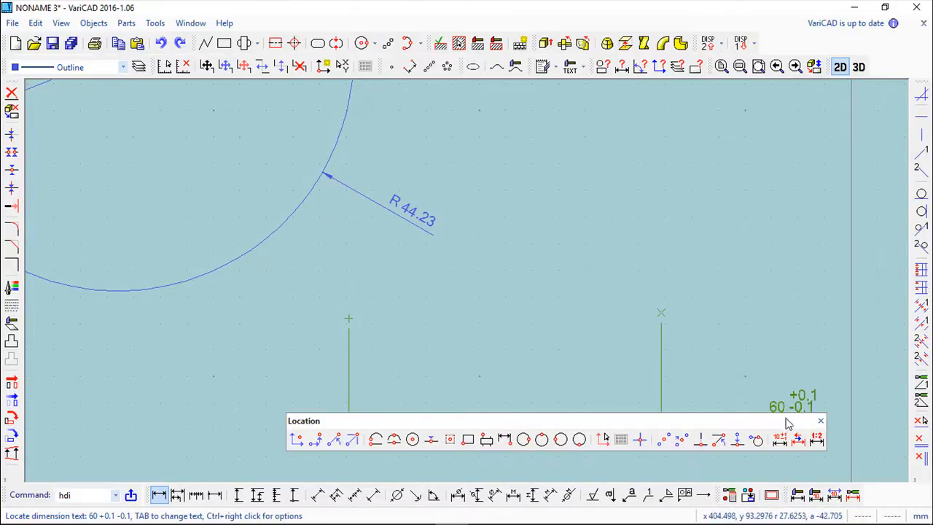
Step: Review the placement options for the dimension being created and set its dimensioning scale to 2
left_click(798, 440)
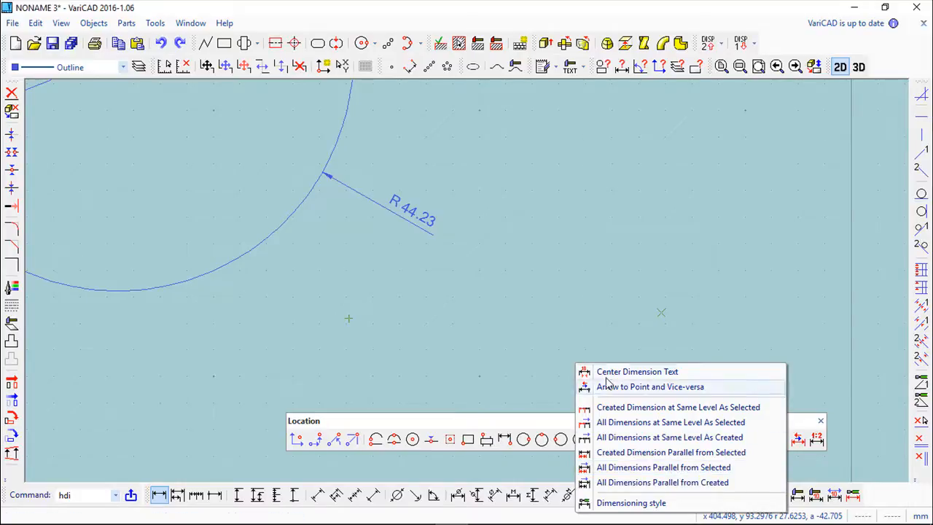
left_click(545, 313)
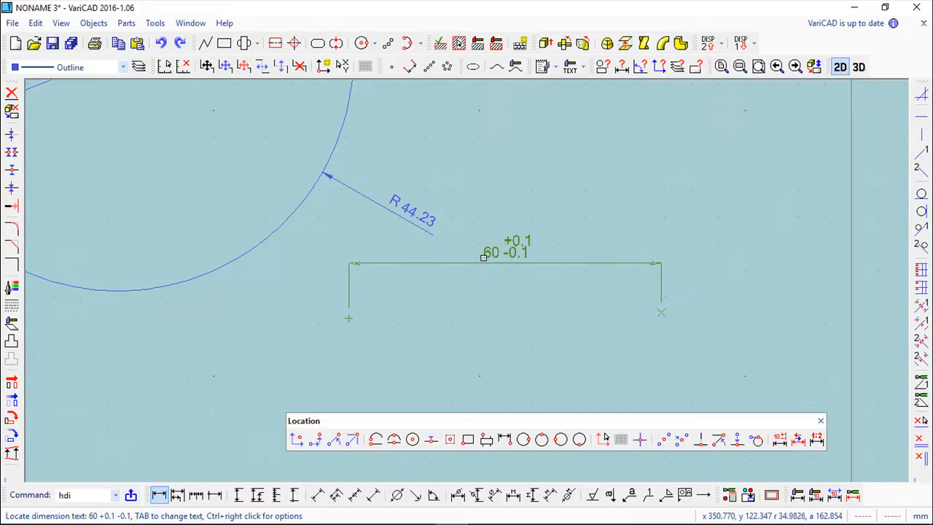
left_click(816, 441)
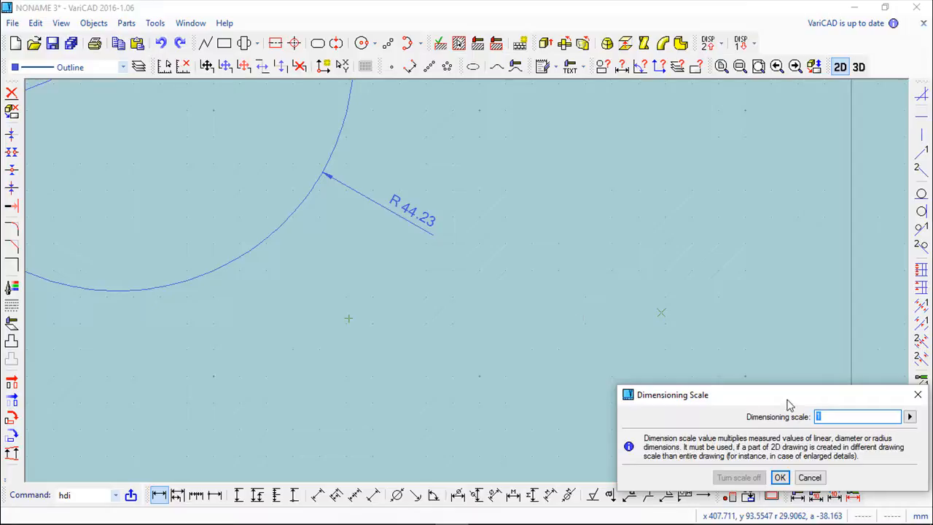
left_click_drag(711, 191, 661, 156)
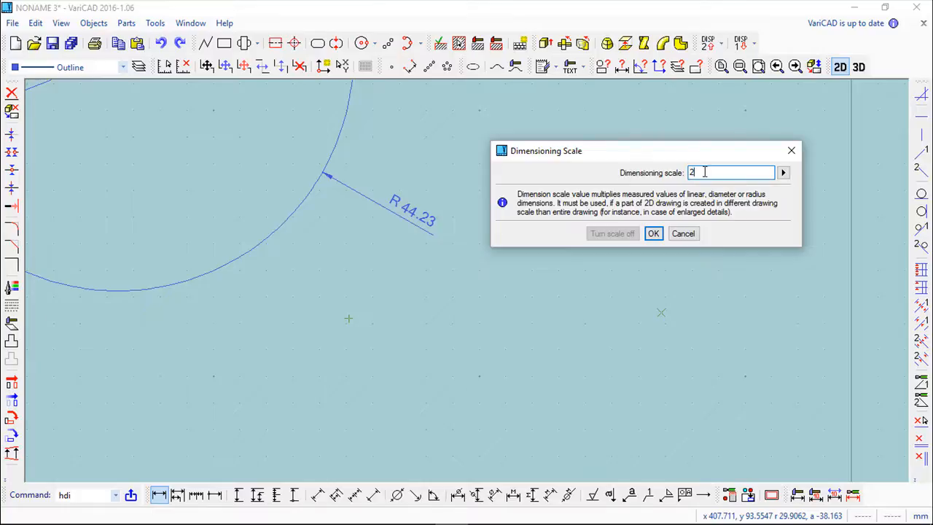
left_click(654, 235)
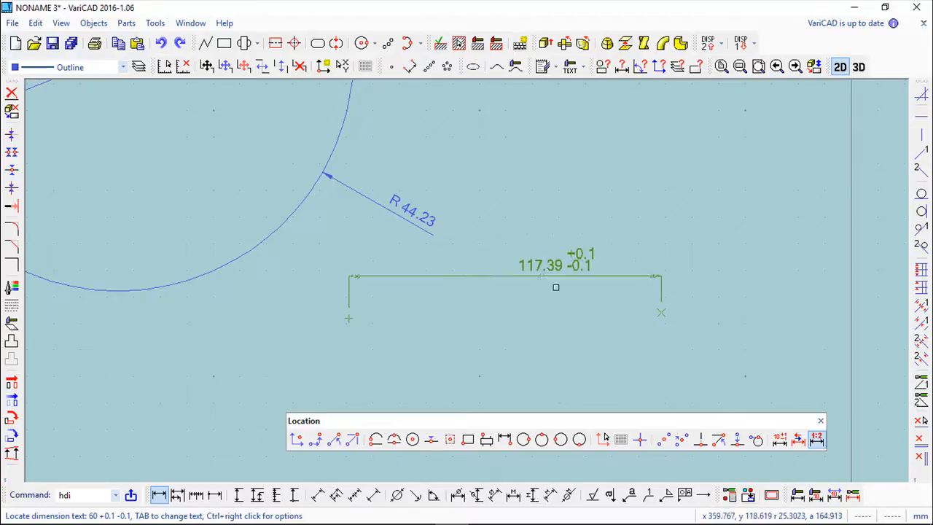
Step: Set the dimensioning scale to 1 and place the toleranced dimension above its two points, with the text near the middle
left_click(816, 440)
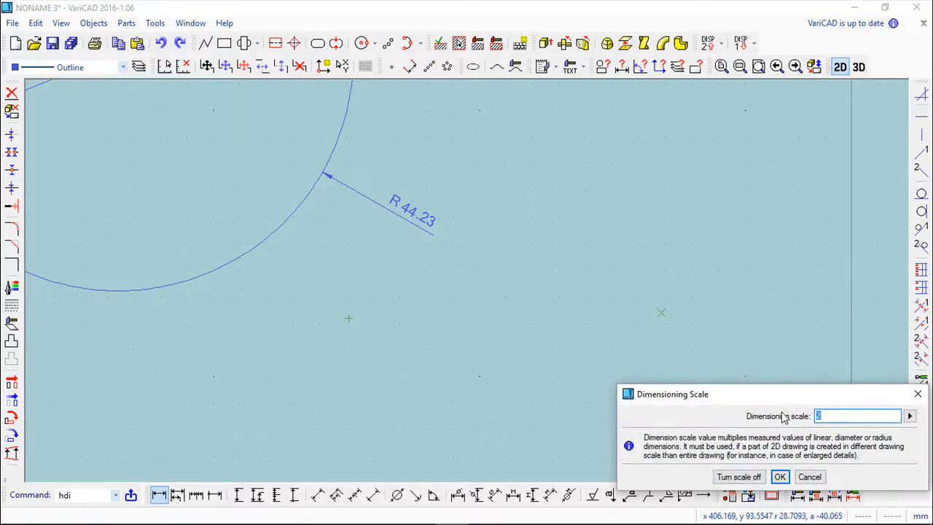
type("1")
key("Return")
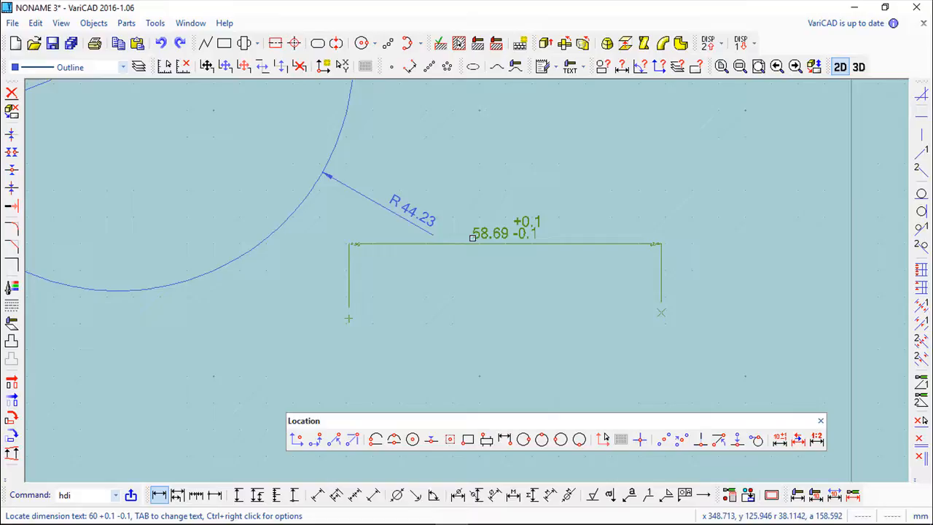
left_click(473, 237)
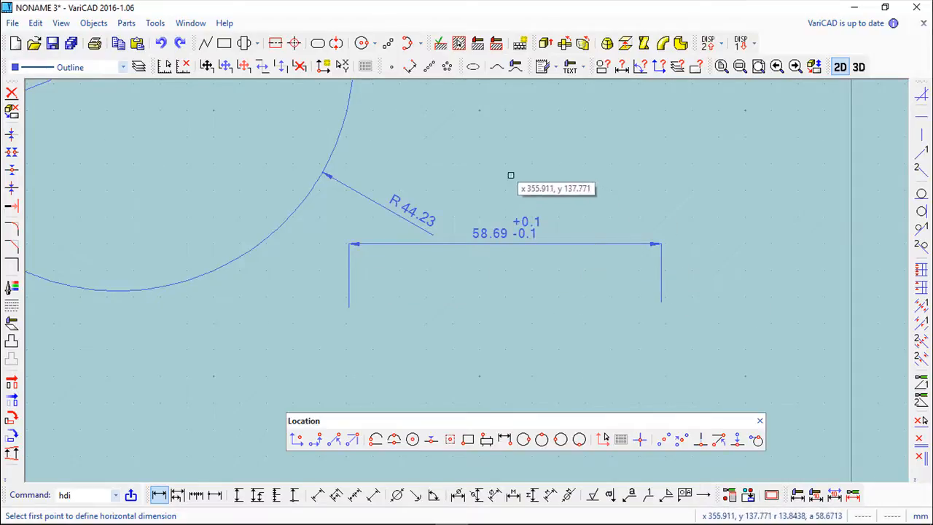
Step: Edit the toleranced horizontal dimension and relocate its text and dimension line slightly lower, closer to the measured points
left_click(36, 25)
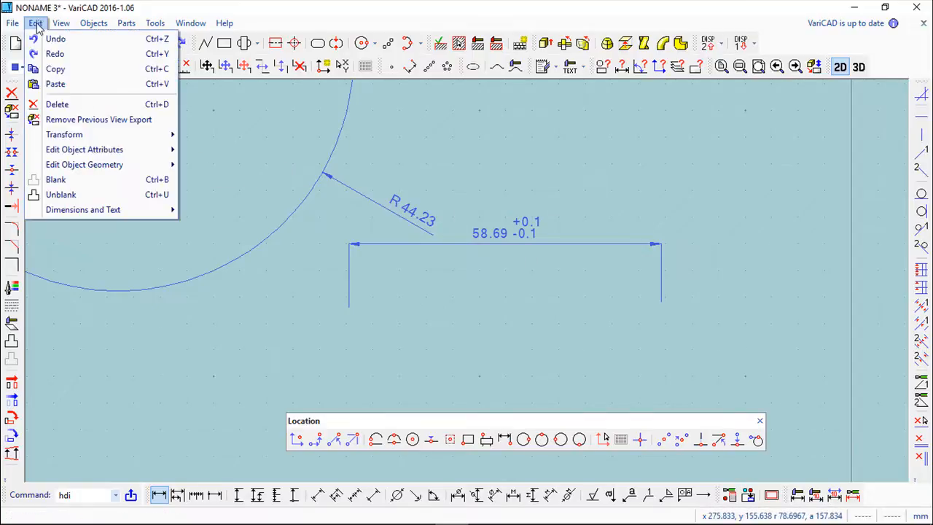
mouse_move(72, 212)
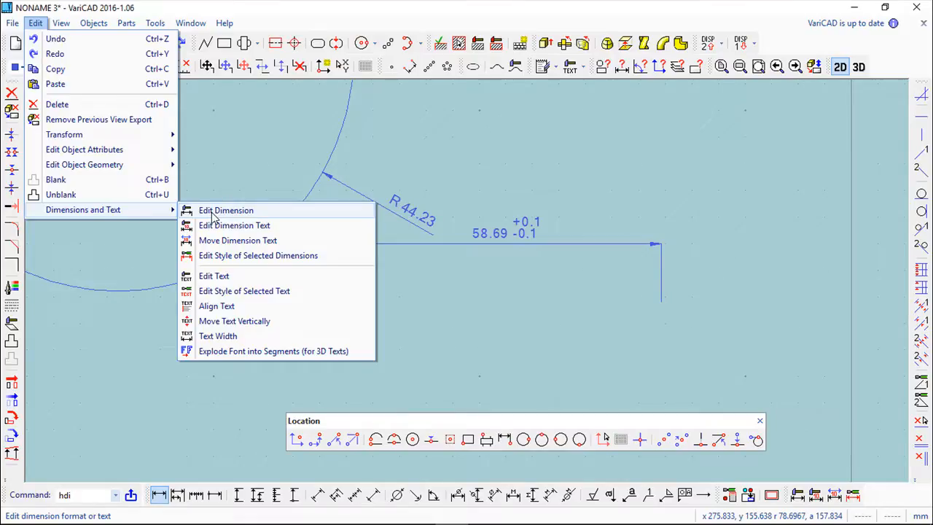
left_click(213, 211)
left_click(498, 233)
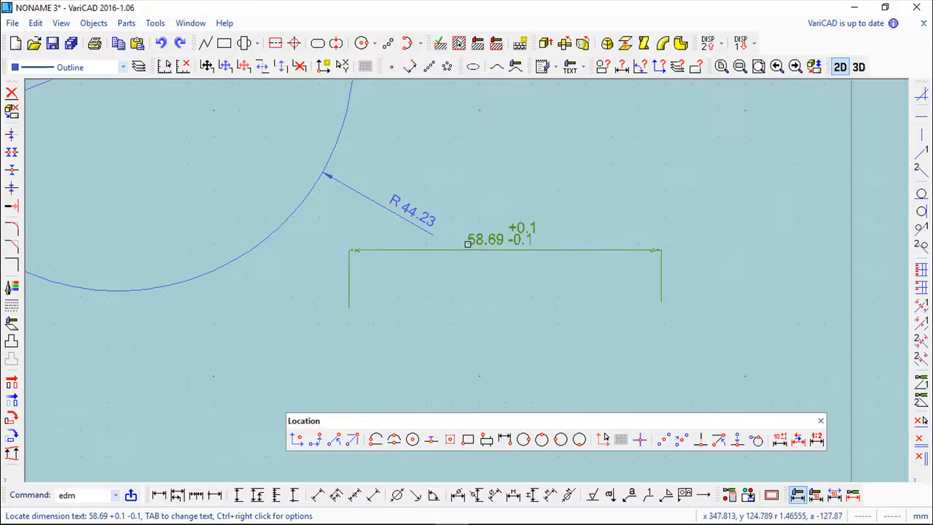
left_click(468, 243)
Step: Open the text and tolerances of the toleranced horizontal dimension for editing and accept them as they are
left_click(35, 23)
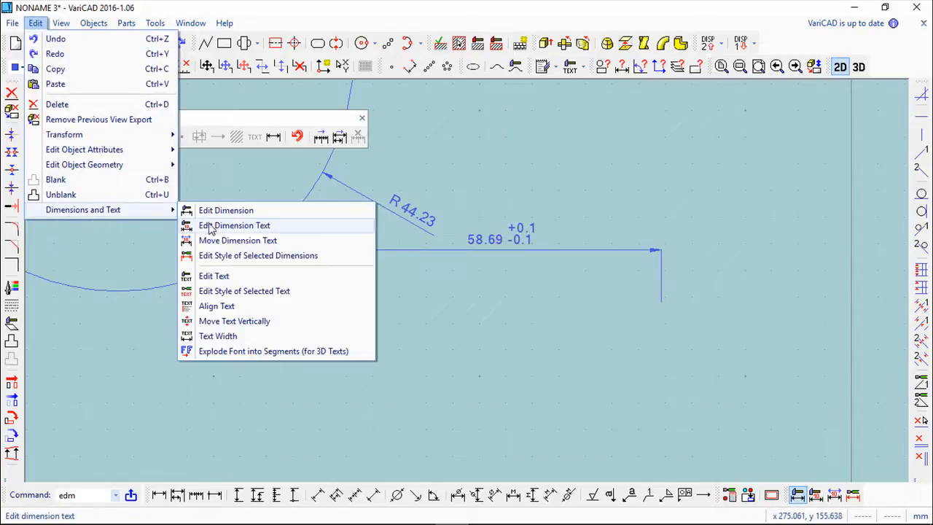
left_click(235, 226)
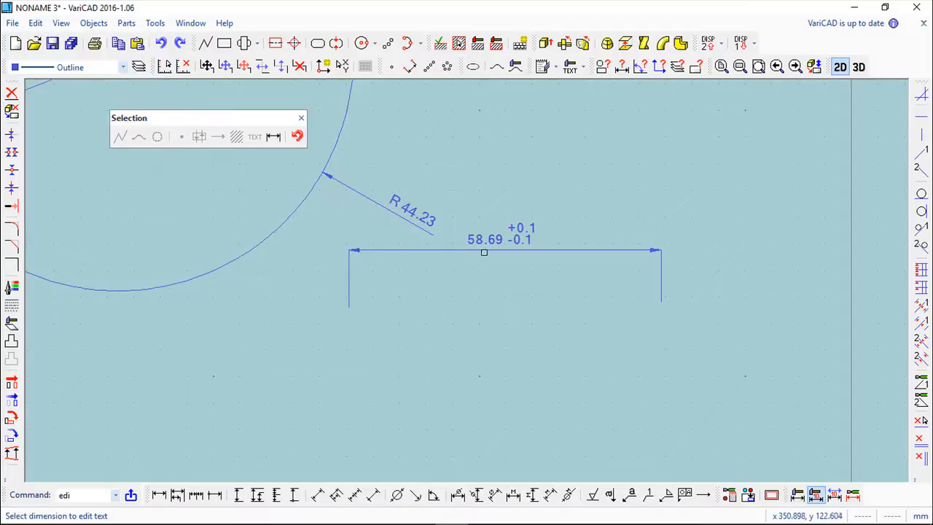
left_click(492, 279)
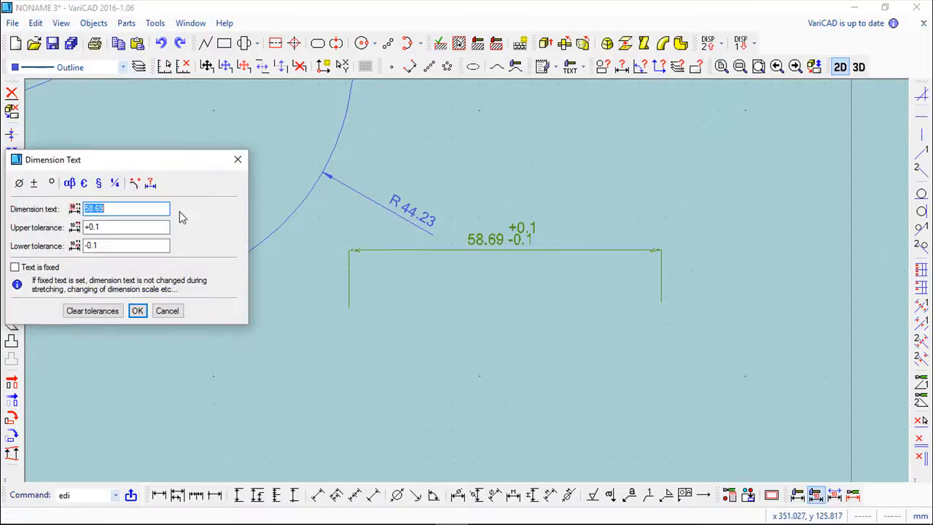
left_click_drag(107, 166, 166, 174)
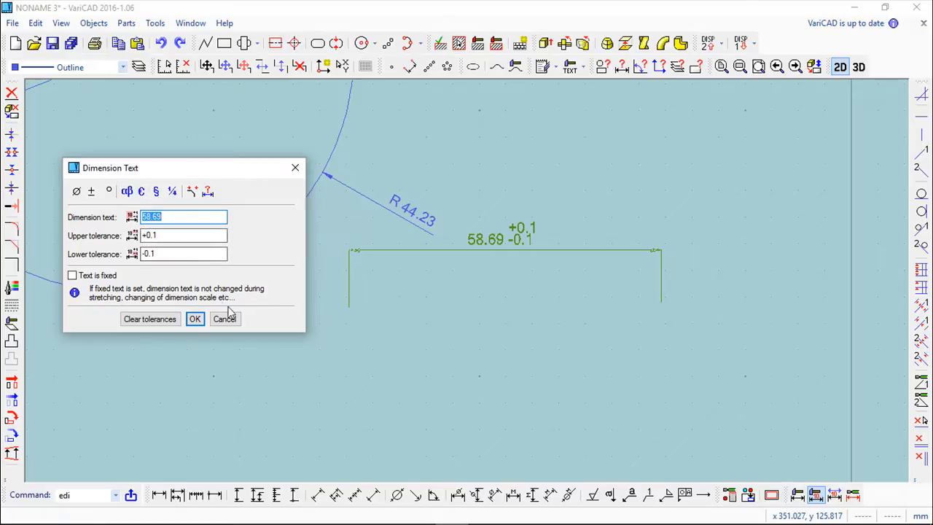
left_click(195, 318)
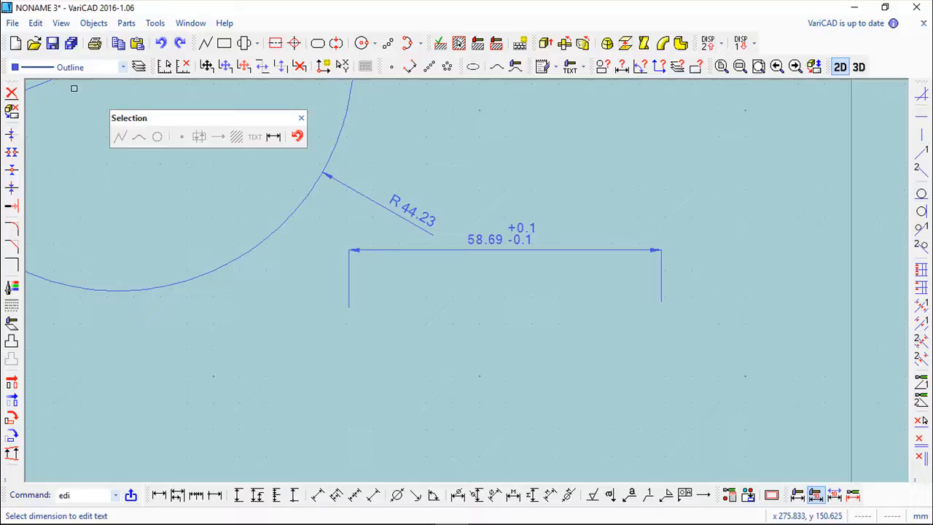
Step: Move the toleranced horizontal dimension's text along its dimension line, close to the right extension line
left_click(35, 22)
mouse_move(94, 214)
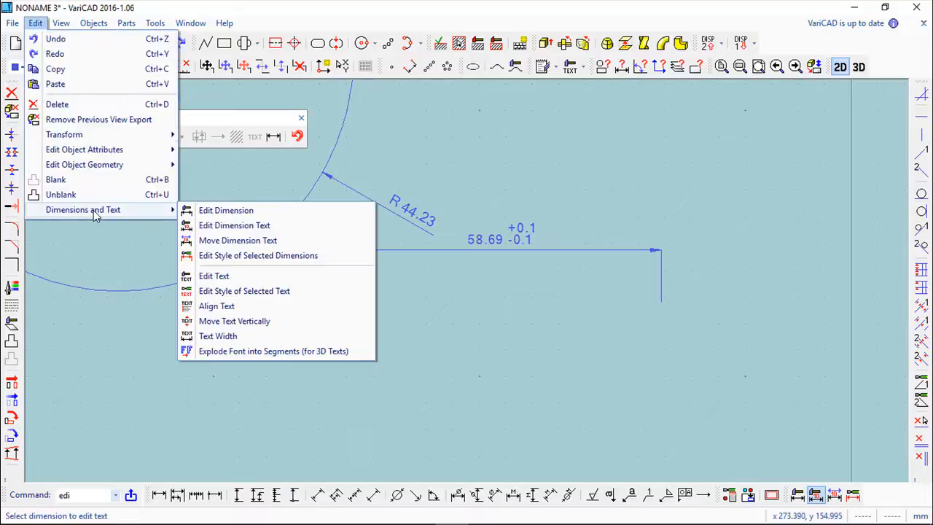
left_click(246, 242)
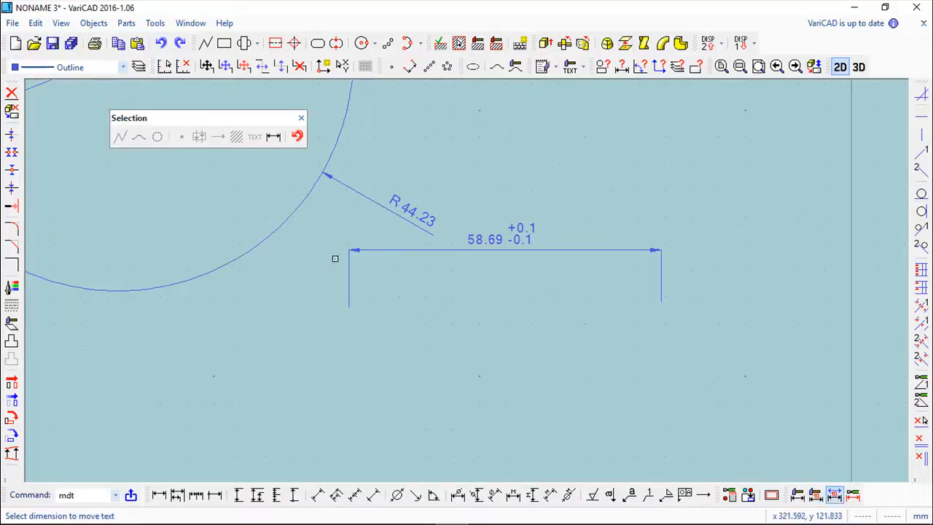
left_click(494, 239)
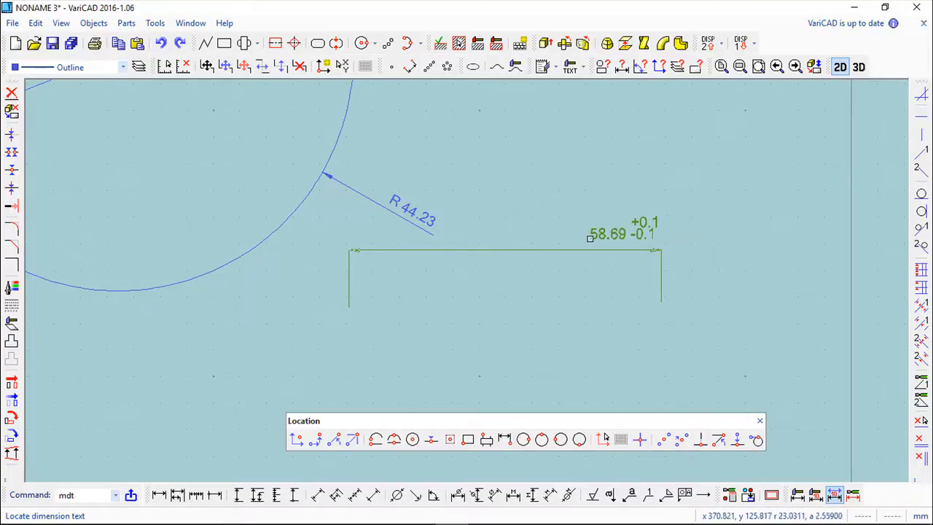
left_click(585, 242)
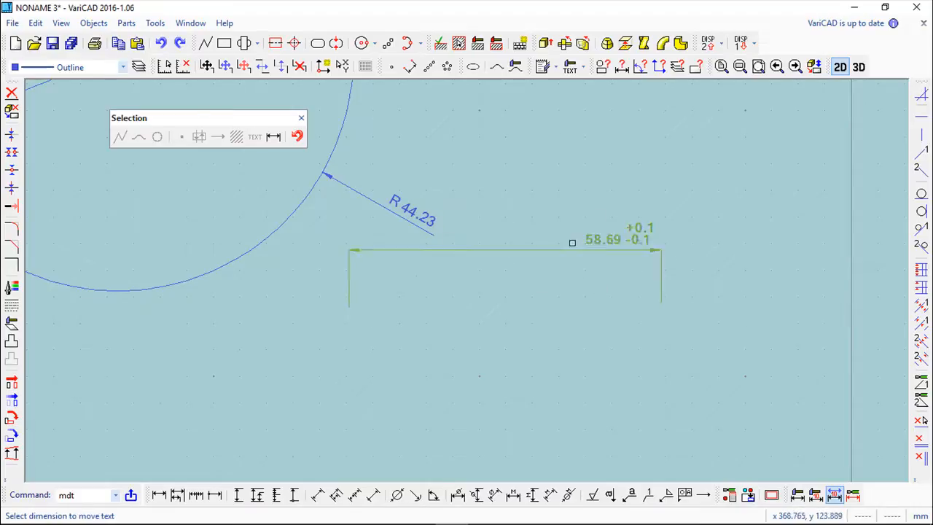
Step: Edit the style of selected dimensions using current attributes, increasing the text height, and apply it to the toleranced horizontal dimension
left_click(35, 23)
mouse_move(121, 211)
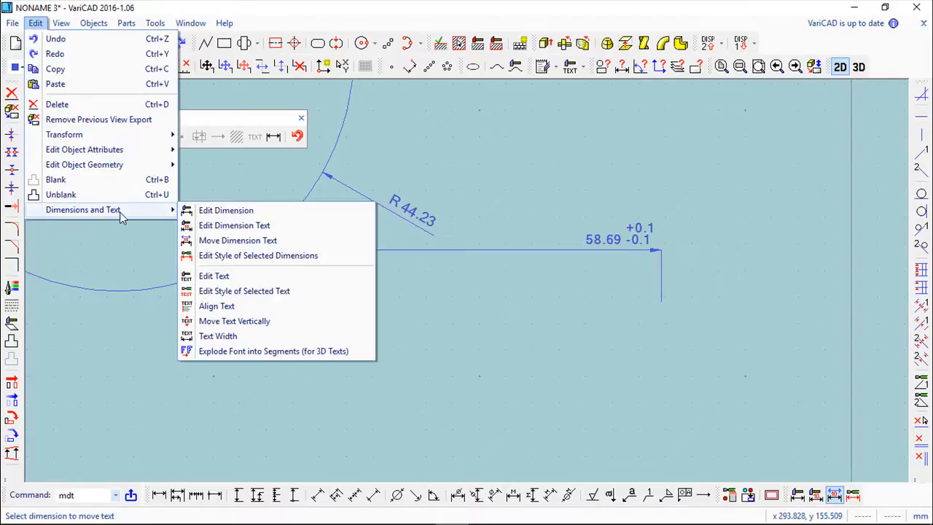
left_click(246, 255)
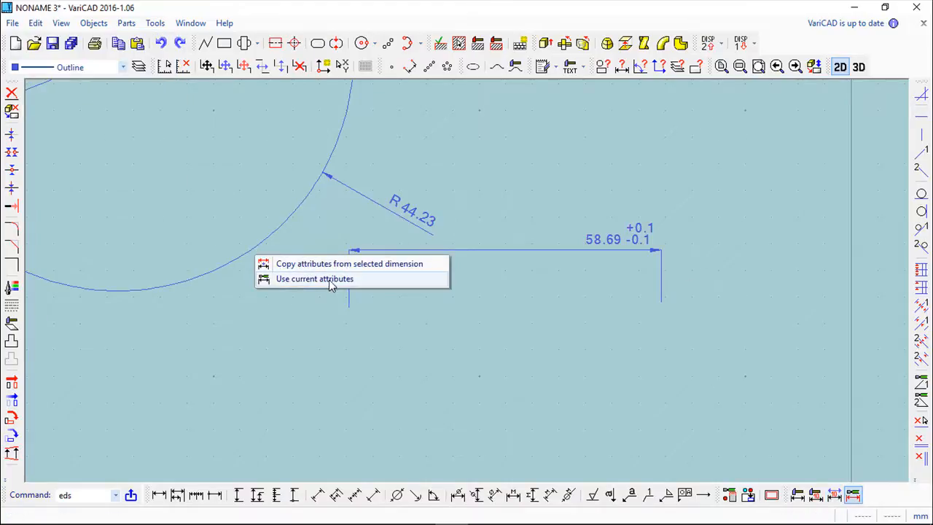
left_click(330, 280)
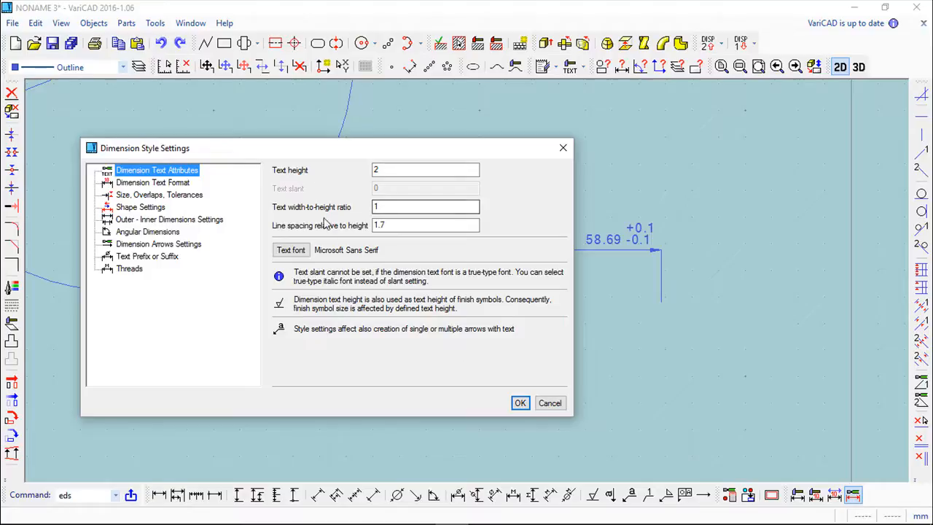
double_click(389, 170)
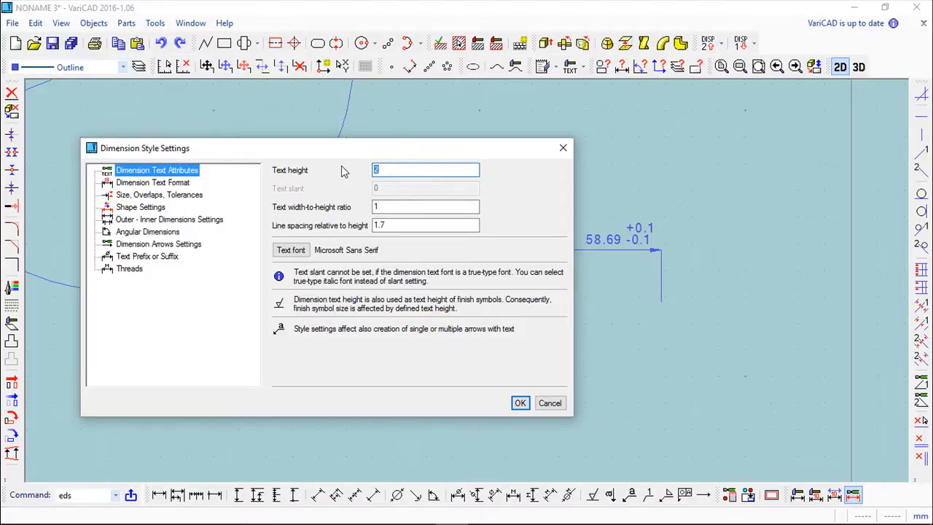
key("Return")
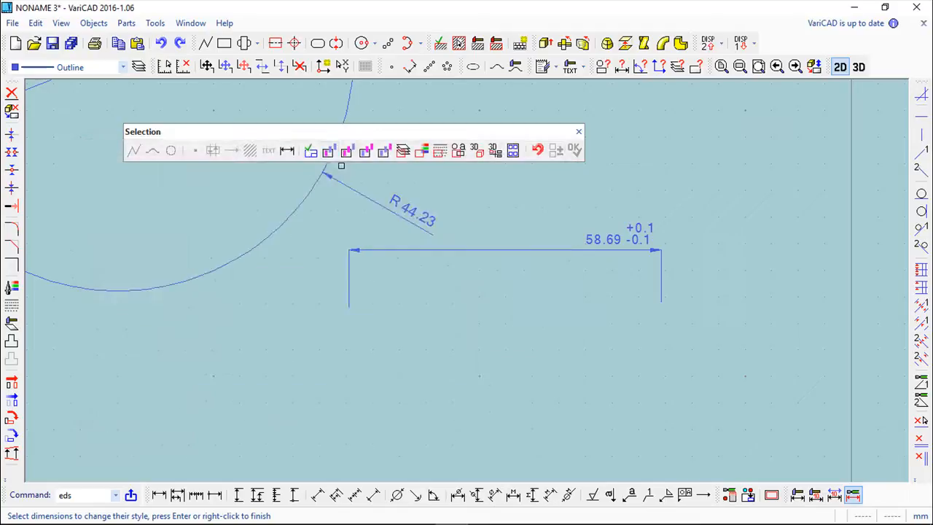
left_click(610, 240)
right_click(547, 275)
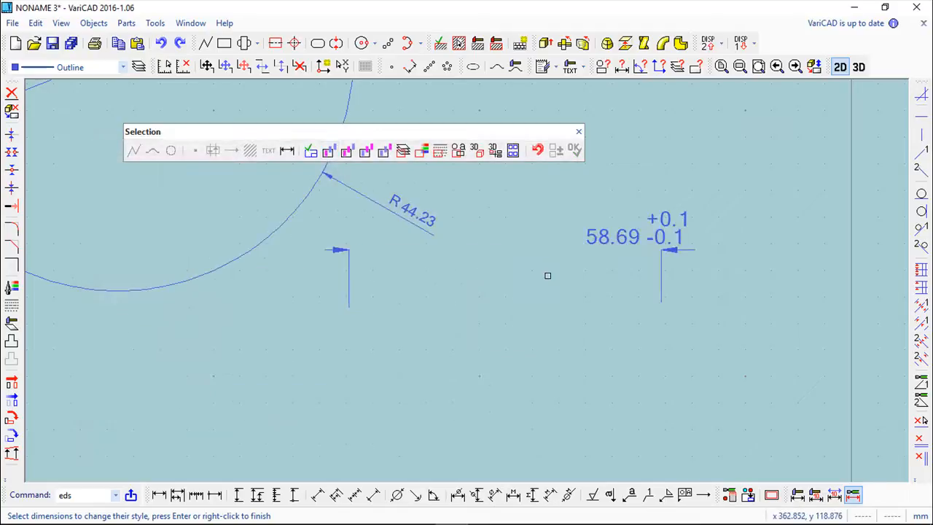